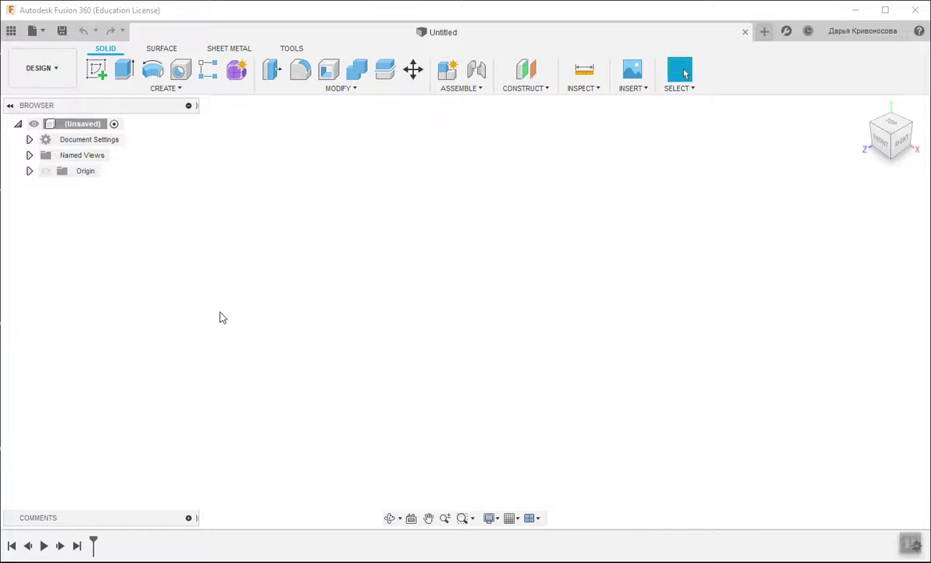
- Switch to the front view and start a sketch on the XY plane
{"action": "left_click", "coordinate": [29, 155]}
{"action": "double_click", "coordinate": [66, 189]}
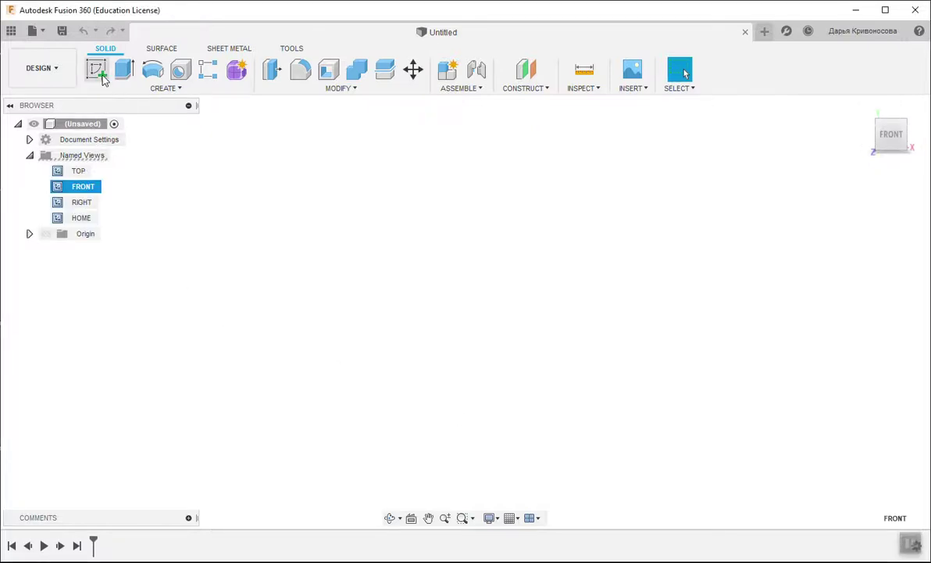
{"action": "left_click", "coordinate": [102, 79]}
{"action": "left_click", "coordinate": [29, 233]}
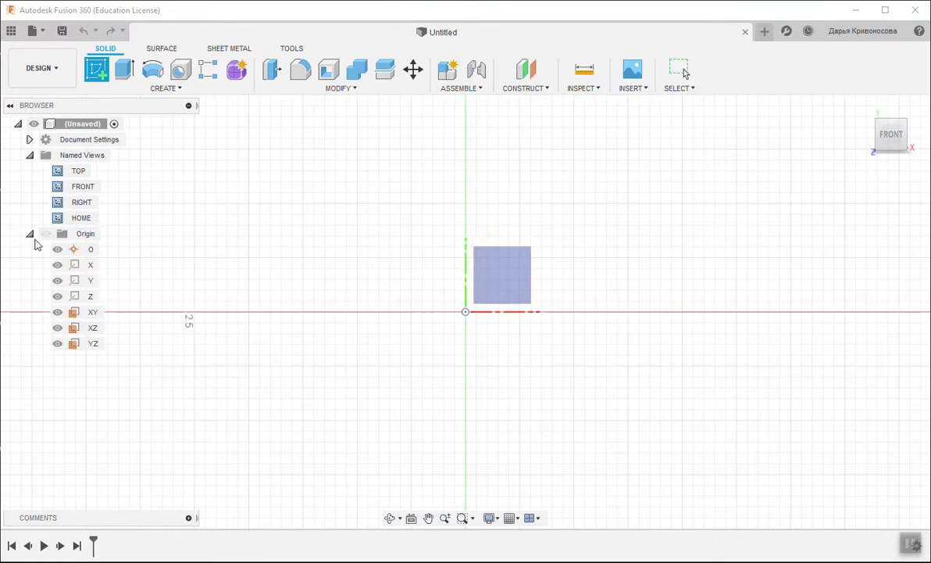
{"action": "left_click", "coordinate": [93, 313]}
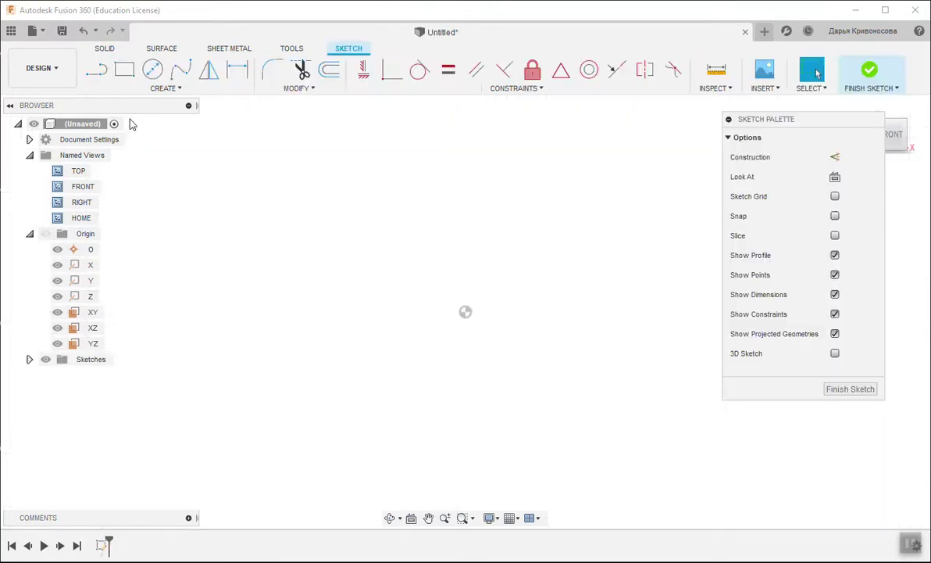
- Draw a 2.4 mm diameter center circle at the origin
{"action": "left_click", "coordinate": [160, 89]}
{"action": "mouse_move", "coordinate": [106, 133]}
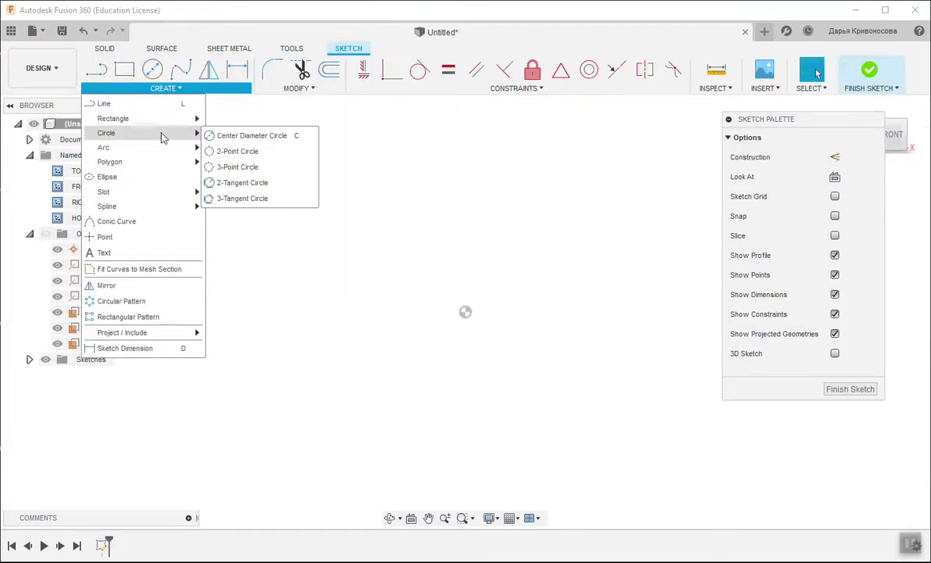
{"action": "left_click", "coordinate": [234, 134]}
{"action": "left_click", "coordinate": [465, 311]}
{"action": "type", "text": "2"}
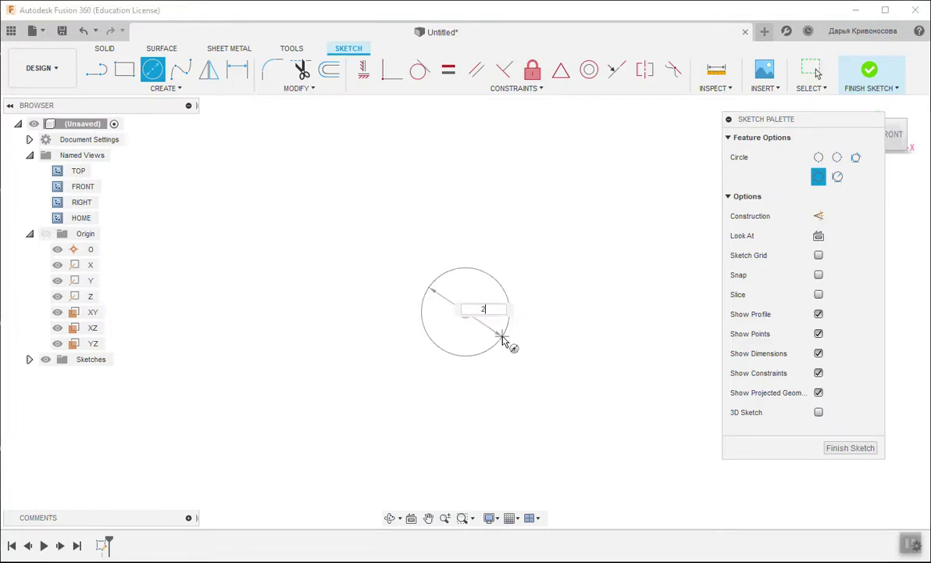
{"action": "type", "text": ".4"}
{"action": "key", "text": "Return"}
{"action": "key", "text": "Escape"}
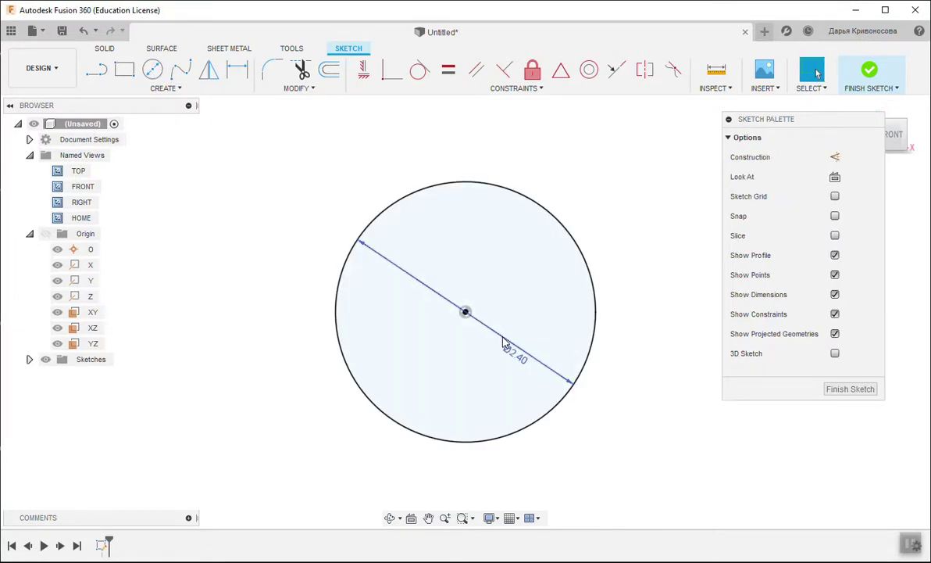
- Add a concentric 3.1 mm diameter circle and finish the sketch
{"action": "left_click", "coordinate": [152, 72]}
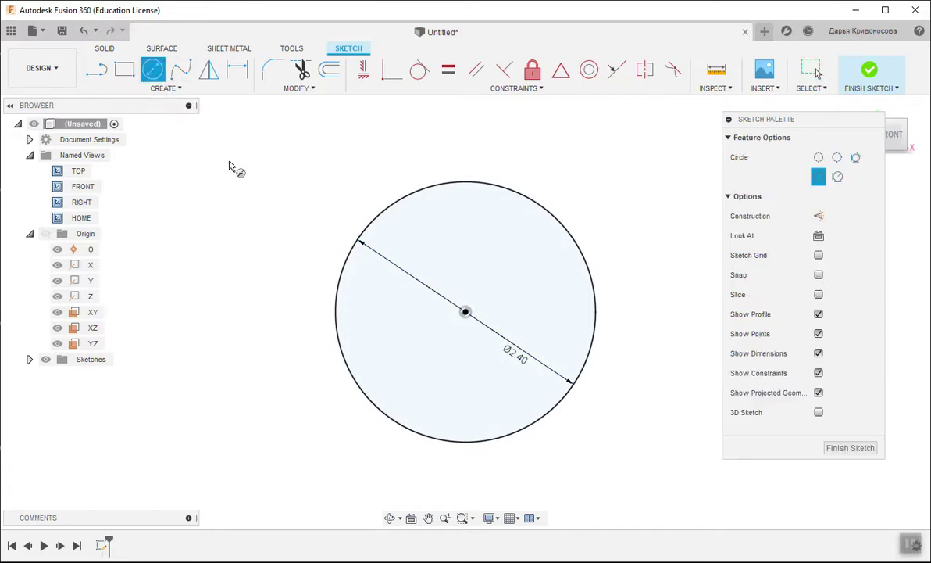
{"action": "left_click", "coordinate": [465, 312]}
{"action": "type", "text": "3"}
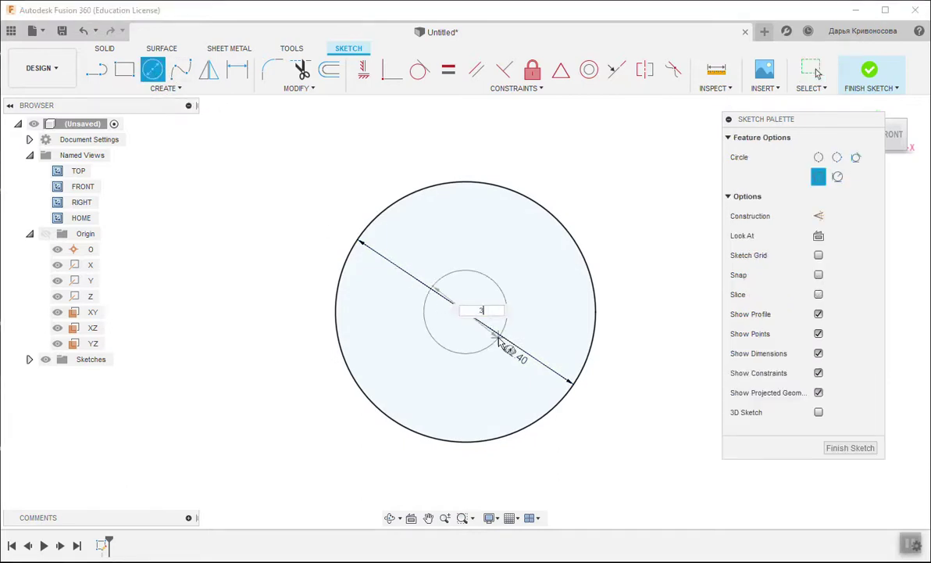
{"action": "type", "text": ".1"}
{"action": "key", "text": "Return"}
{"action": "key", "text": "Escape"}
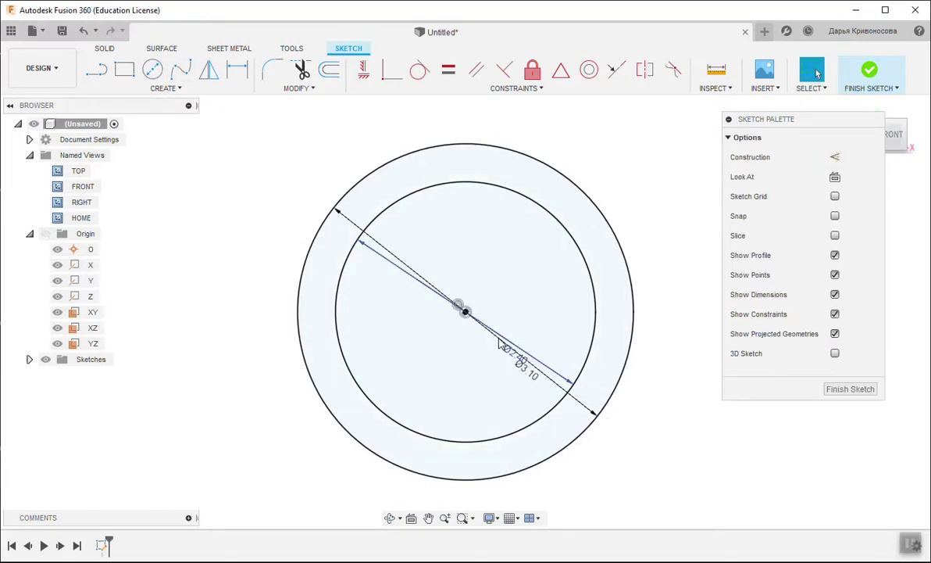
{"action": "left_click", "coordinate": [869, 72]}
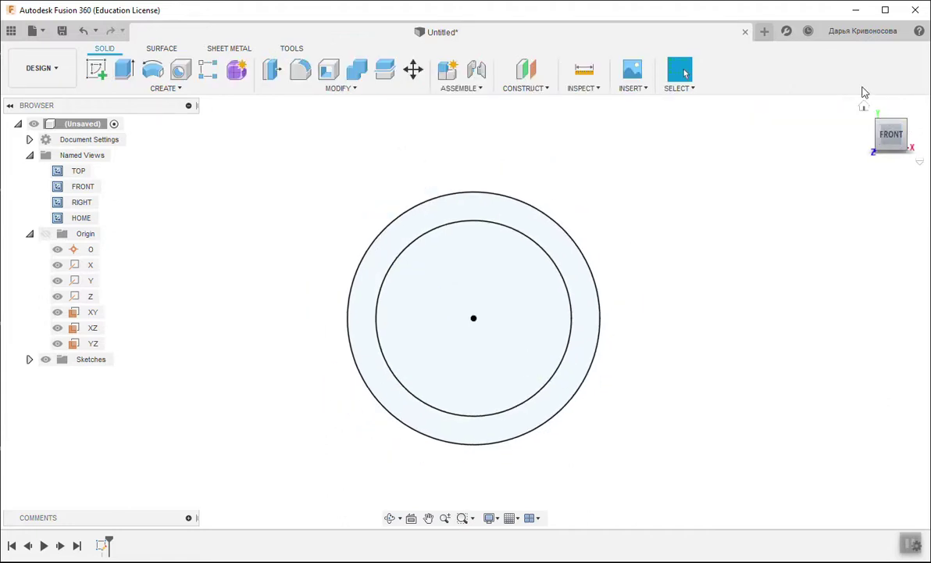
- Extrude the ring between the Ø2.4 and Ø3.1 circles 3.5 mm into a tube
{"action": "middle_click_drag", "start_coordinate": [464, 308], "coordinate": [484, 309], "text": "shift"}
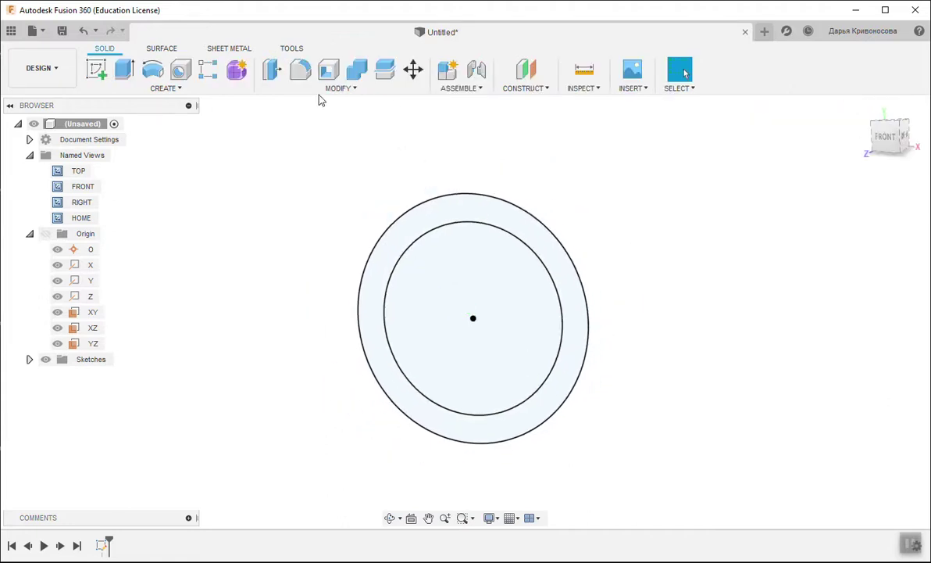
{"action": "left_click", "coordinate": [117, 70]}
{"action": "left_click", "coordinate": [438, 220]}
{"action": "type", "text": "3.5"}
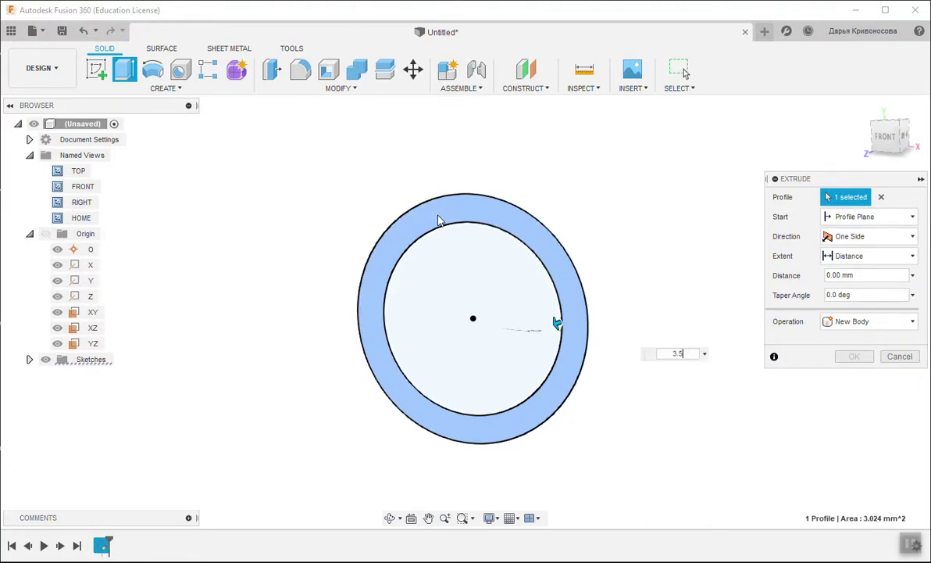
{"action": "key", "text": "Return"}
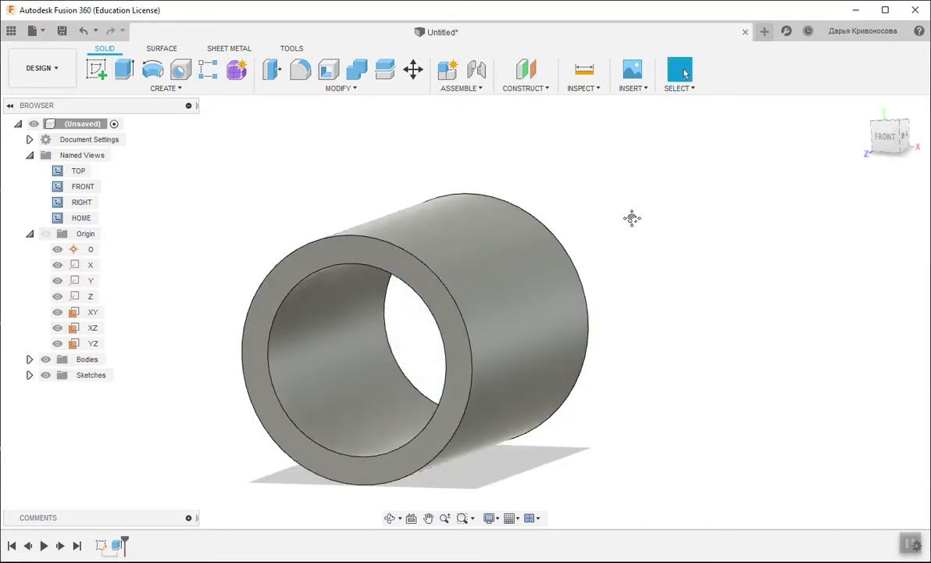
{"action": "middle_click_drag", "start_coordinate": [635, 224], "coordinate": [670, 177]}
{"action": "right_click", "coordinate": [403, 222]}
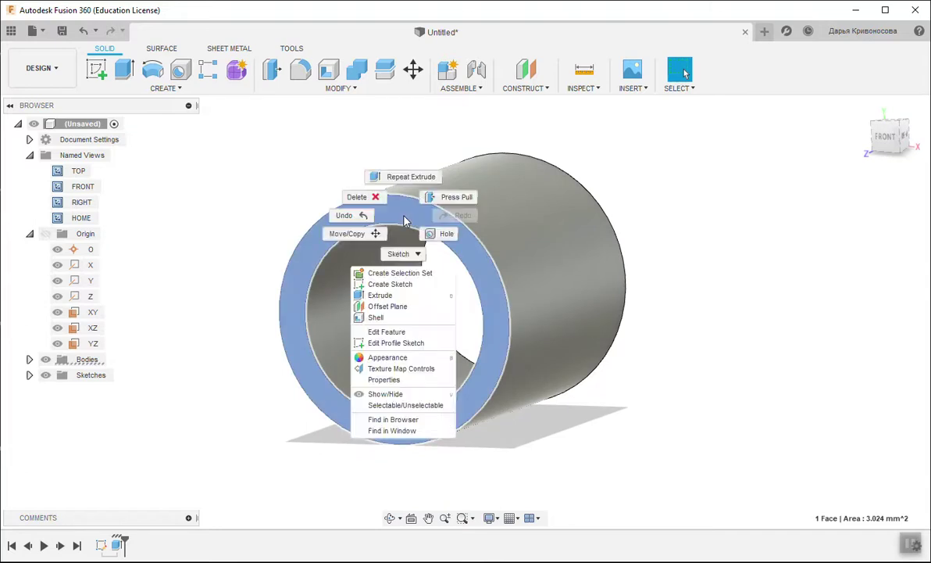
- Start a sketch on the tube's front face and draw a 7.1 mm circle at the origin
{"action": "left_click", "coordinate": [390, 285]}
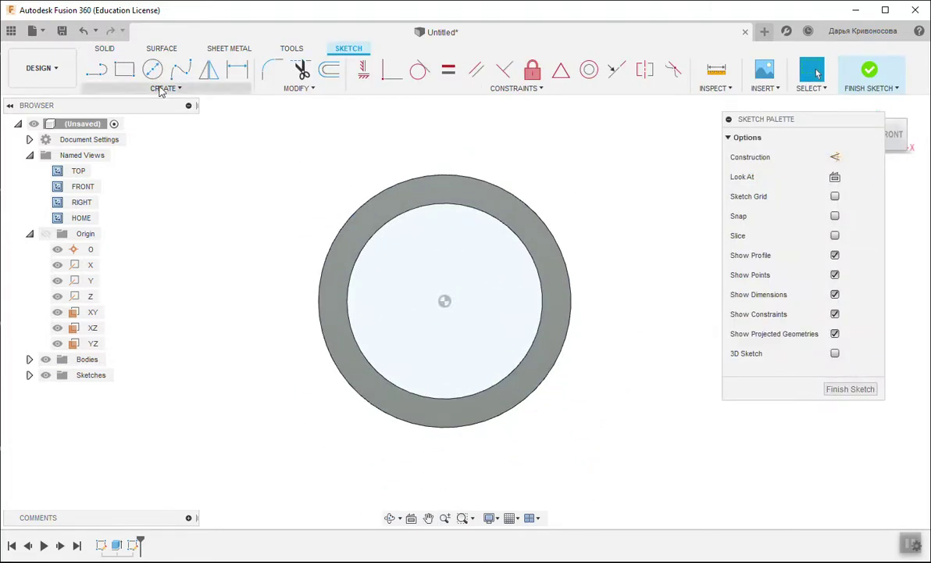
{"action": "left_click", "coordinate": [154, 70]}
{"action": "left_click", "coordinate": [445, 301]}
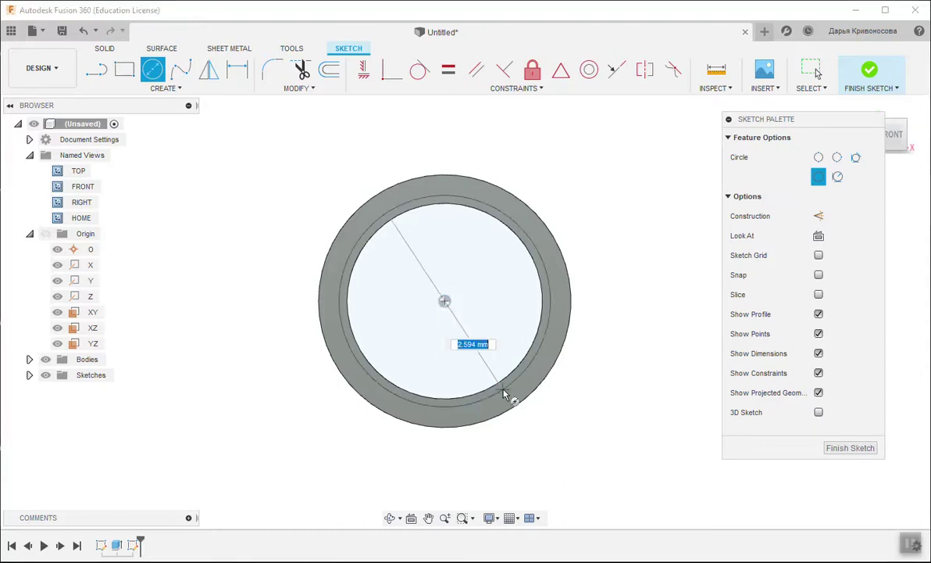
{"action": "type", "text": "1.1"}
{"action": "key", "text": "Return"}
{"action": "scroll", "coordinate": [506, 396], "scroll_direction": "down", "scroll_amount": 2}
{"action": "scroll", "coordinate": [506, 396], "scroll_direction": "down", "scroll_amount": 2}
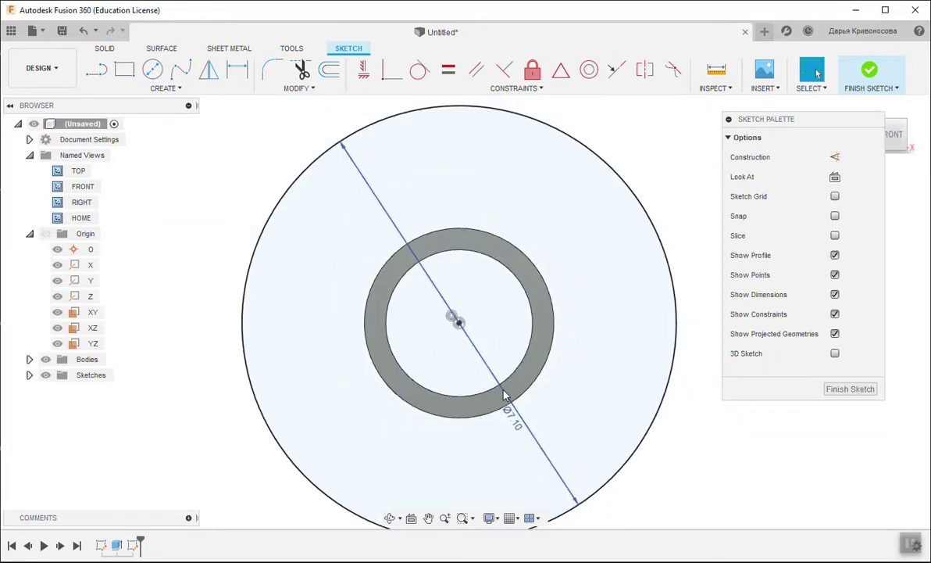
{"action": "middle_click_drag", "start_coordinate": [587, 351], "coordinate": [594, 308]}
{"action": "key", "text": "Escape"}
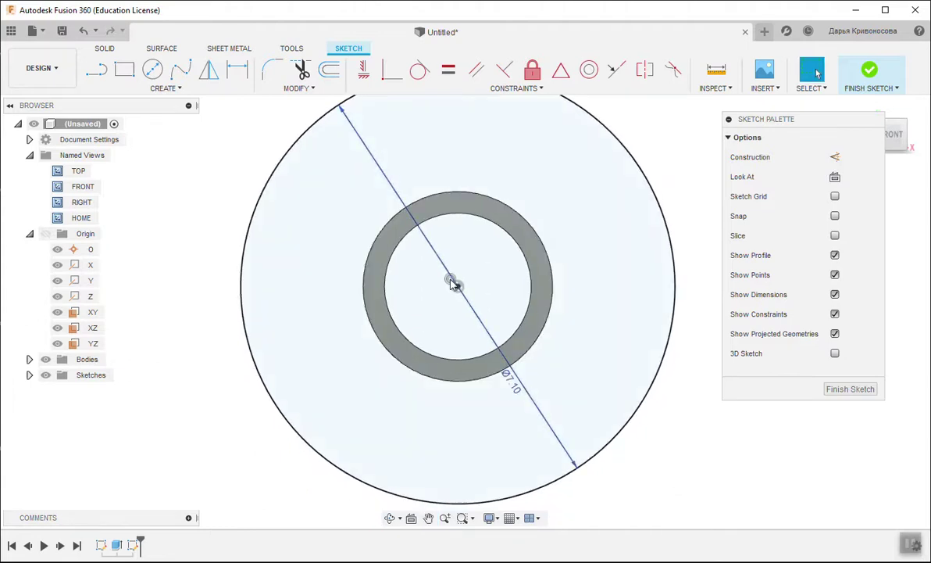
- Add a concentric 6.1 mm circle and finish the sketch
{"action": "left_click", "coordinate": [153, 70]}
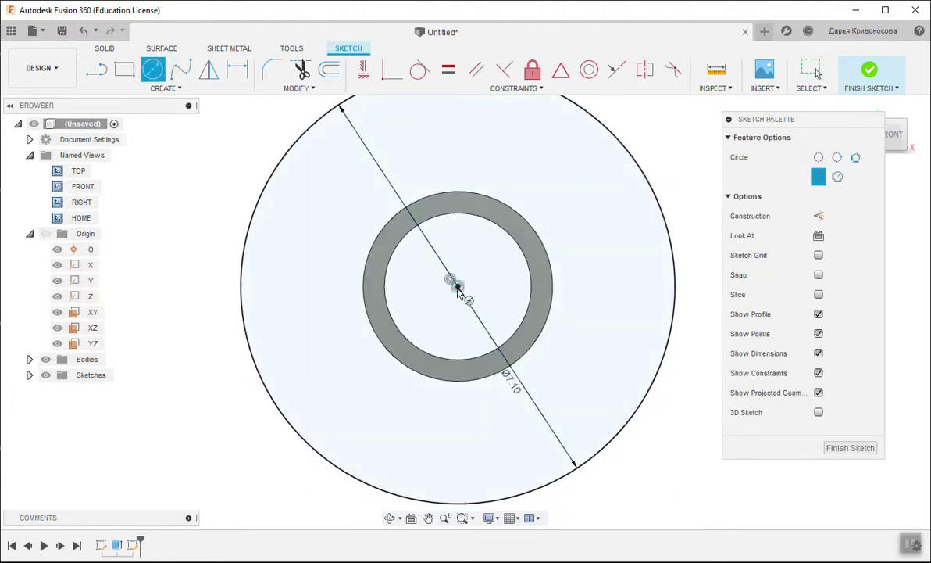
{"action": "left_click", "coordinate": [451, 280]}
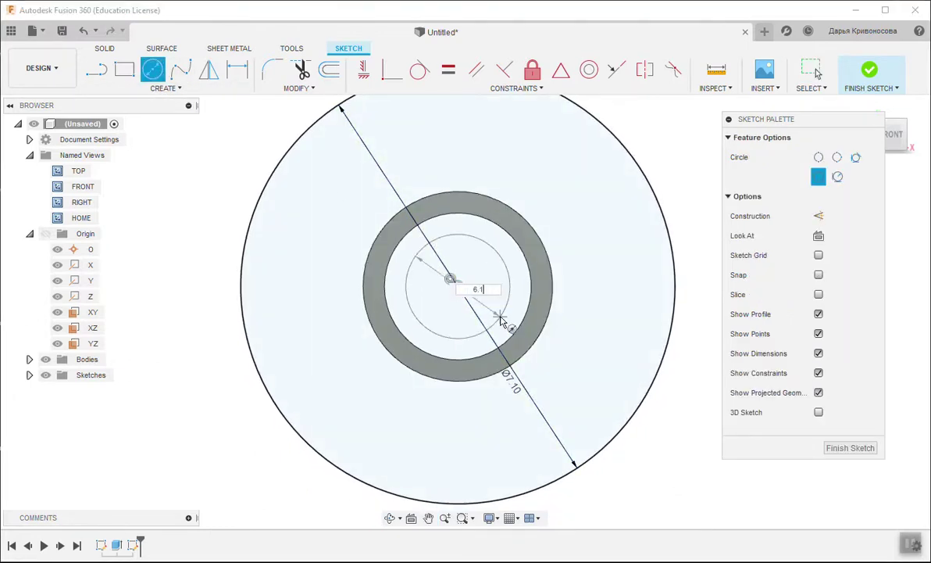
{"action": "key", "text": "Return"}
{"action": "key", "text": "Escape"}
{"action": "scroll", "coordinate": [501, 322], "scroll_direction": "down", "scroll_amount": 1}
{"action": "scroll", "coordinate": [501, 321], "scroll_direction": "down", "scroll_amount": 1}
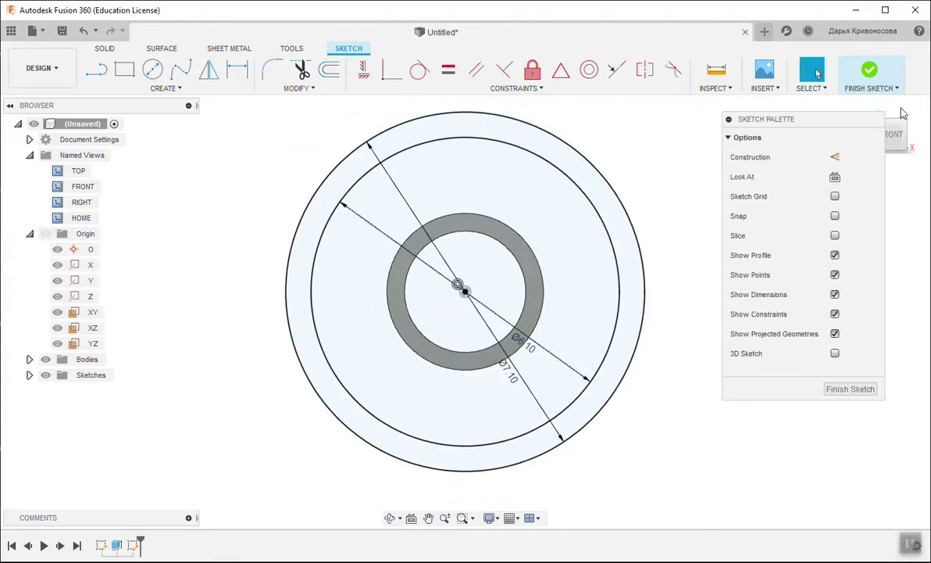
{"action": "left_click", "coordinate": [870, 72]}
{"action": "left_click_drag", "start_coordinate": [893, 141], "coordinate": [910, 144]}
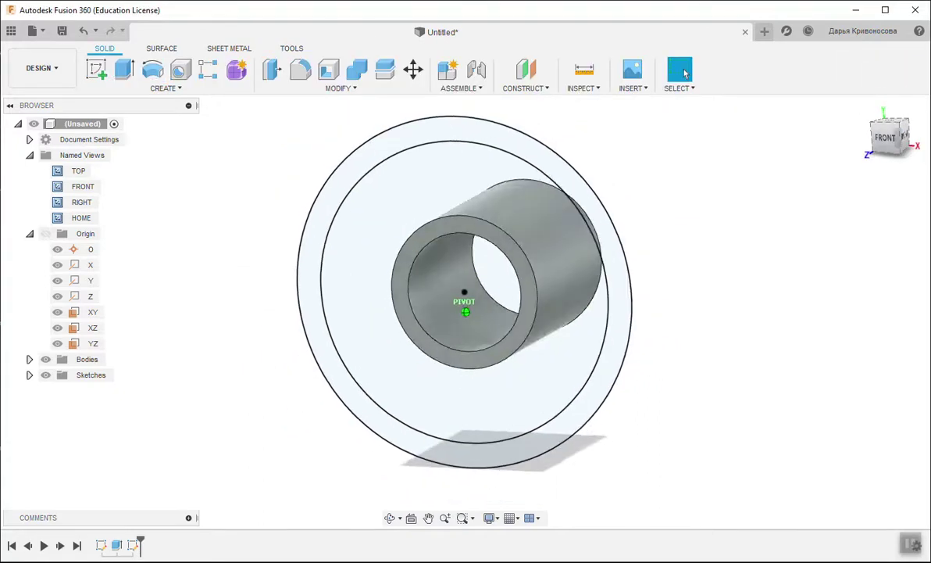
- Extrude the band between the Ø7.10 and Ø6.10 circles -1.5 mm along the tube
{"action": "left_click", "coordinate": [126, 69]}
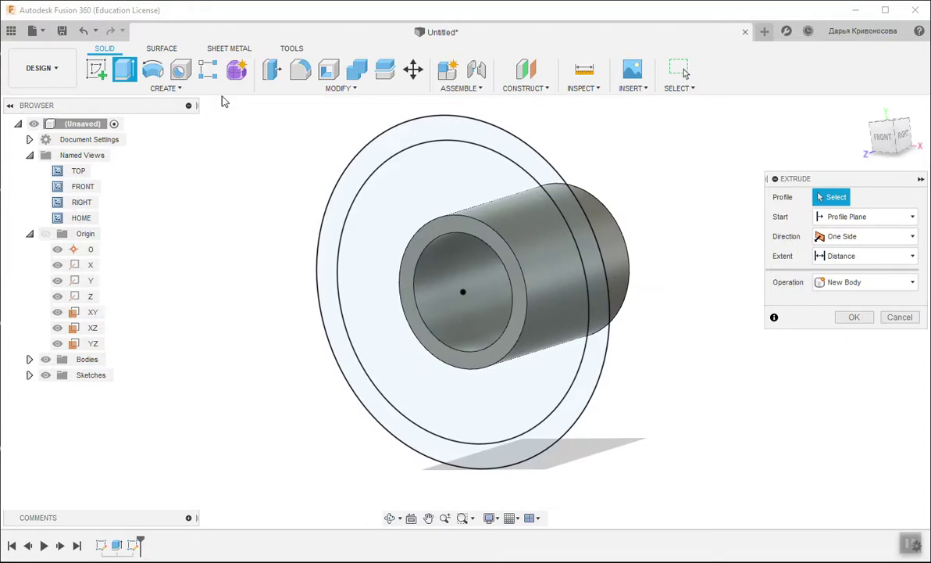
{"action": "left_click", "coordinate": [395, 146]}
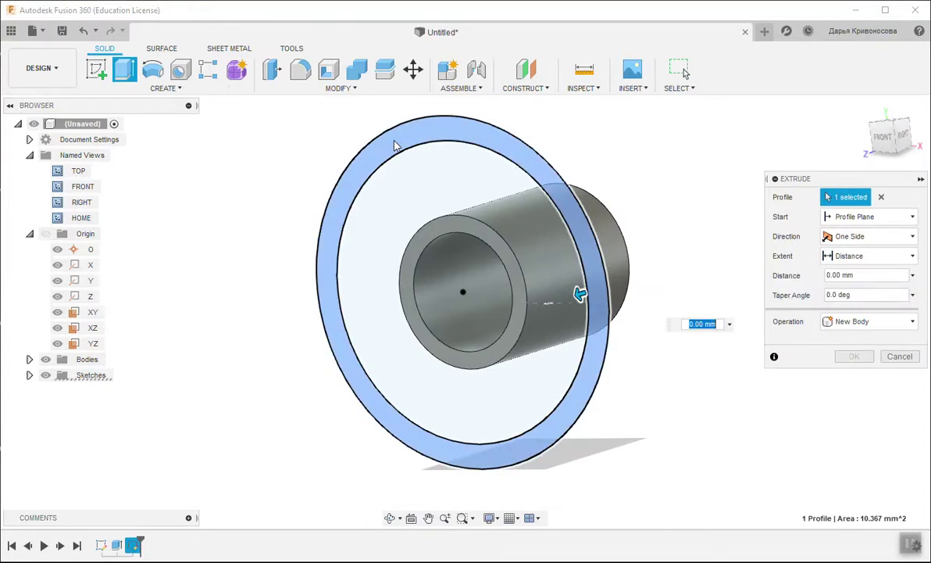
{"action": "type", "text": ".5"}
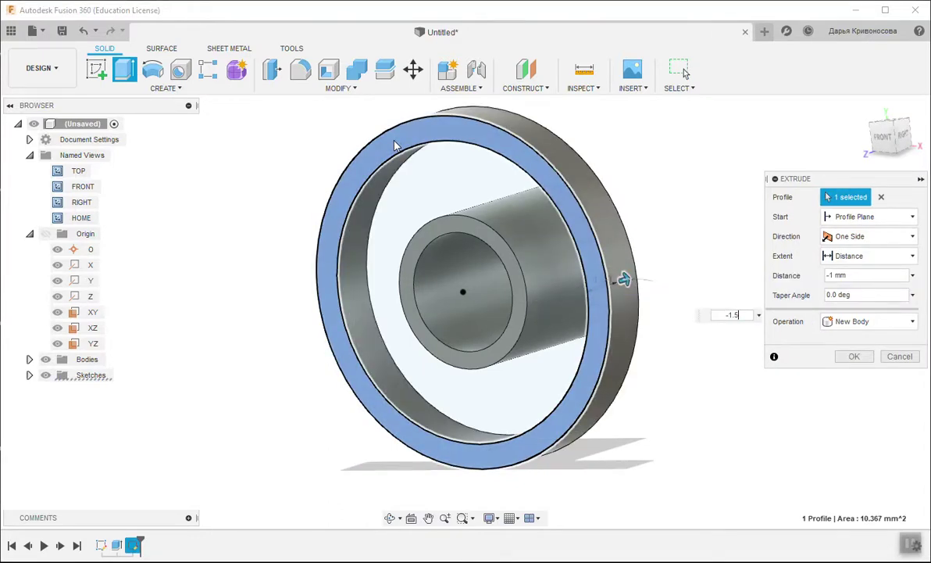
{"action": "key", "text": "Return"}
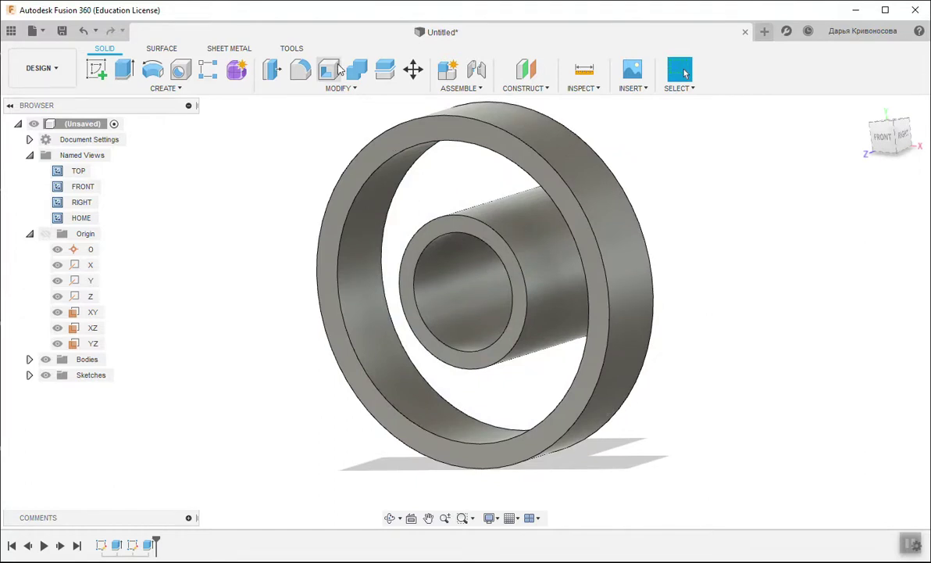
{"action": "left_click", "coordinate": [588, 90]}
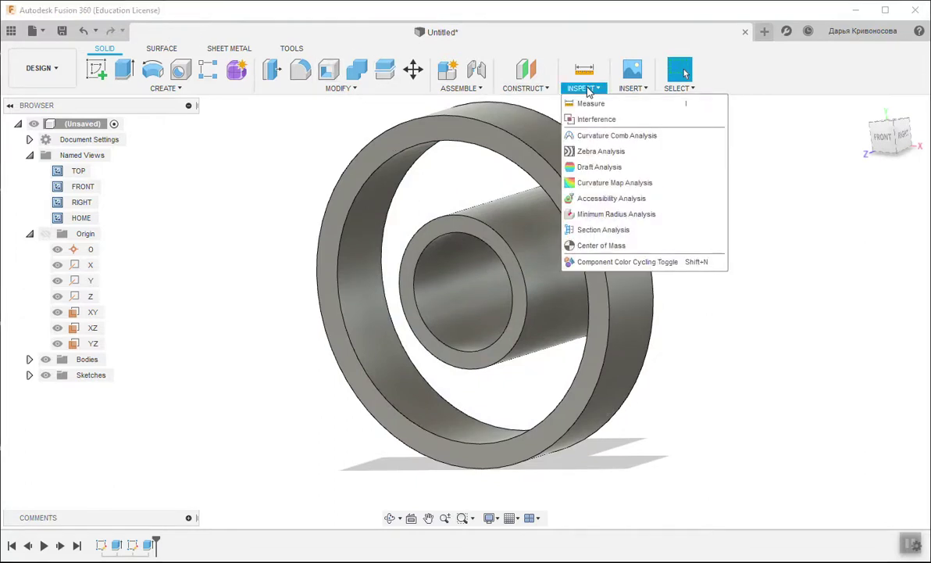
- Create a section analysis on the YZ plane and view the model from the right
{"action": "left_click", "coordinate": [596, 229]}
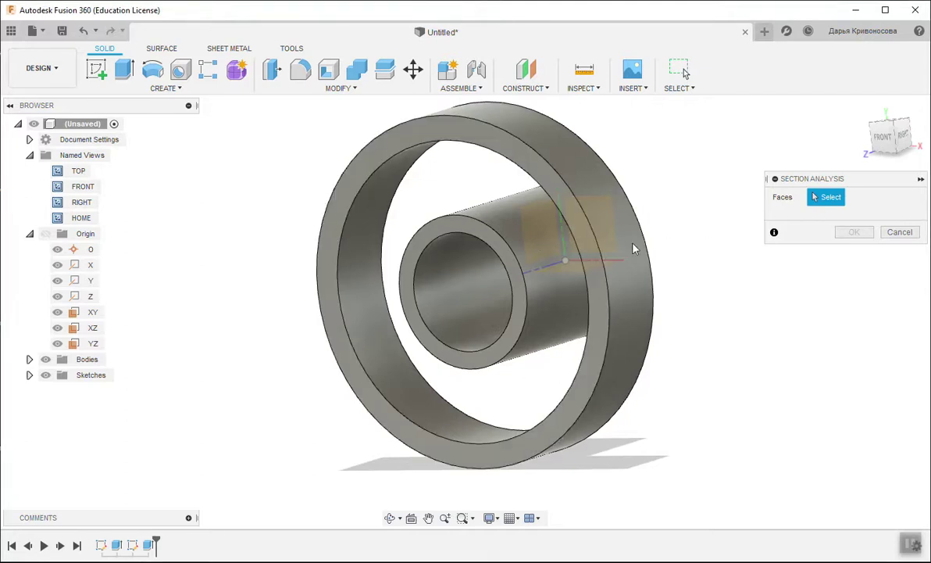
{"action": "left_click", "coordinate": [537, 245]}
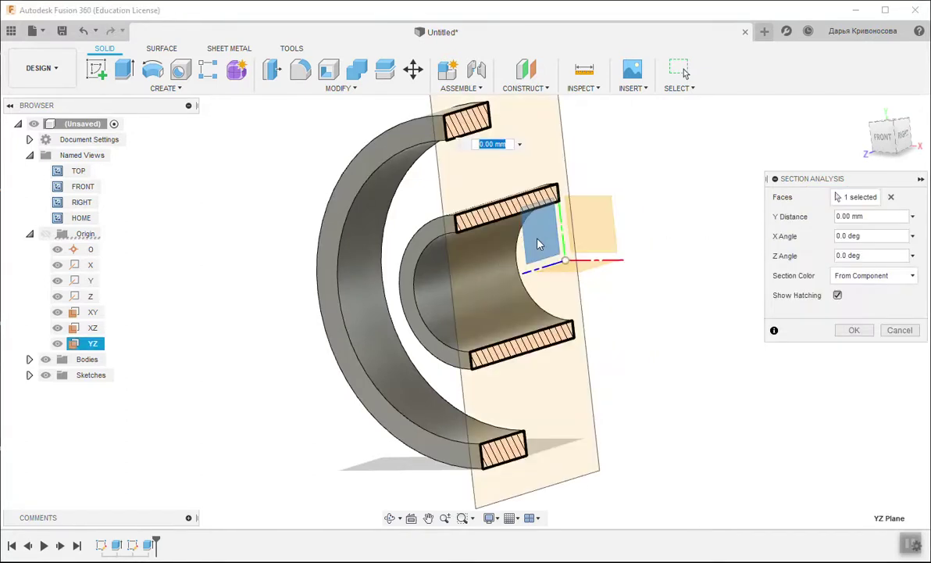
{"action": "left_click", "coordinate": [854, 330]}
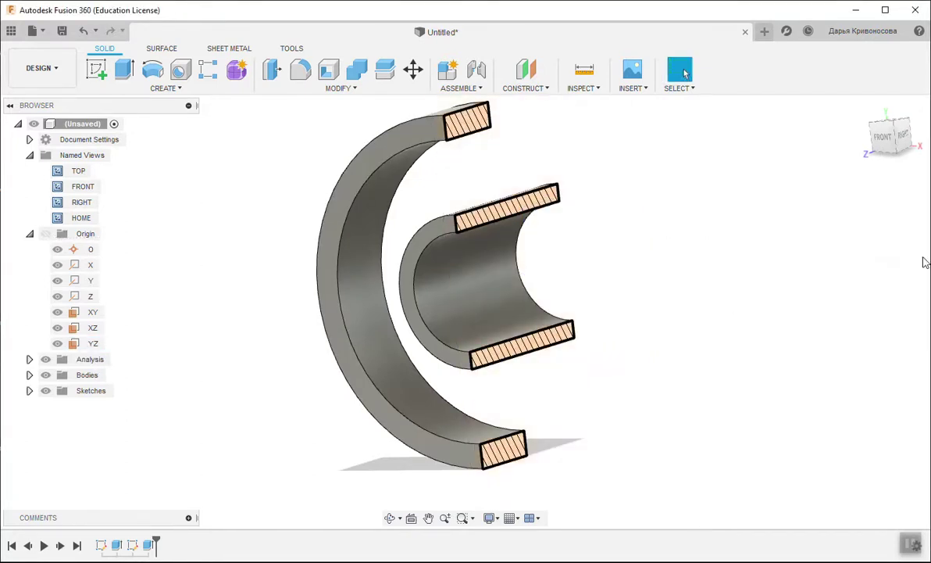
{"action": "left_click", "coordinate": [900, 137]}
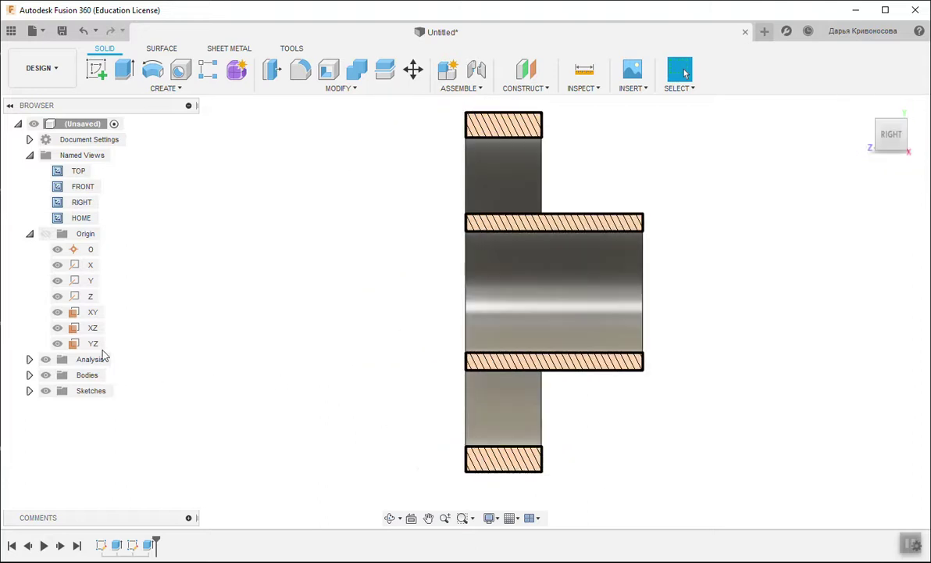
{"action": "left_click", "coordinate": [91, 344]}
- Start a new sketch on the YZ plane
{"action": "right_click", "coordinate": [92, 344]}
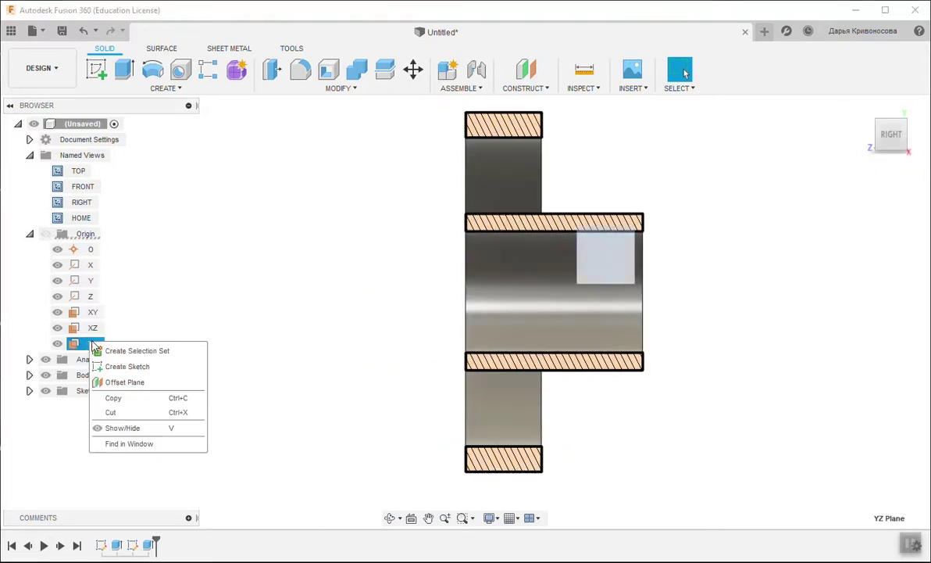
{"action": "left_click", "coordinate": [121, 367]}
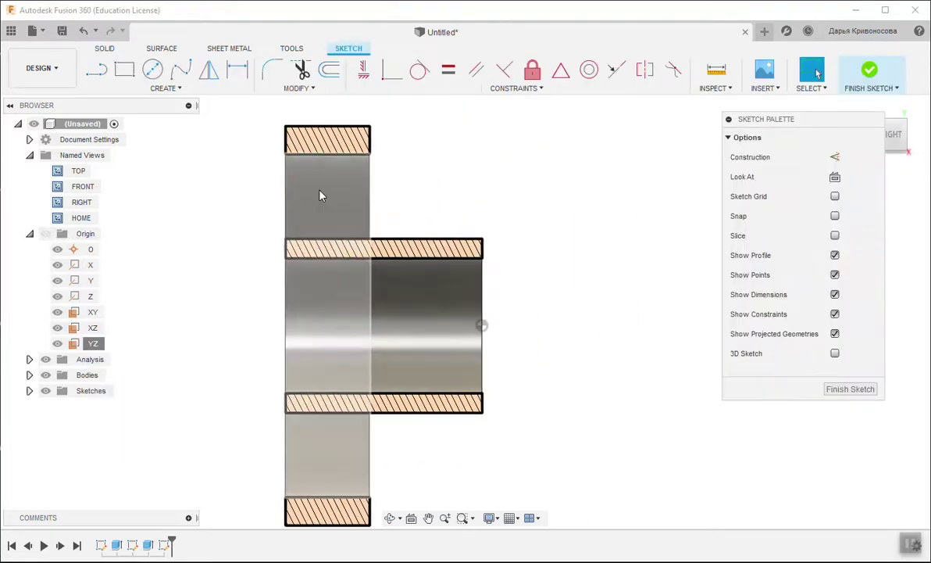
{"action": "left_click", "coordinate": [176, 89]}
{"action": "mouse_move", "coordinate": [121, 332]}
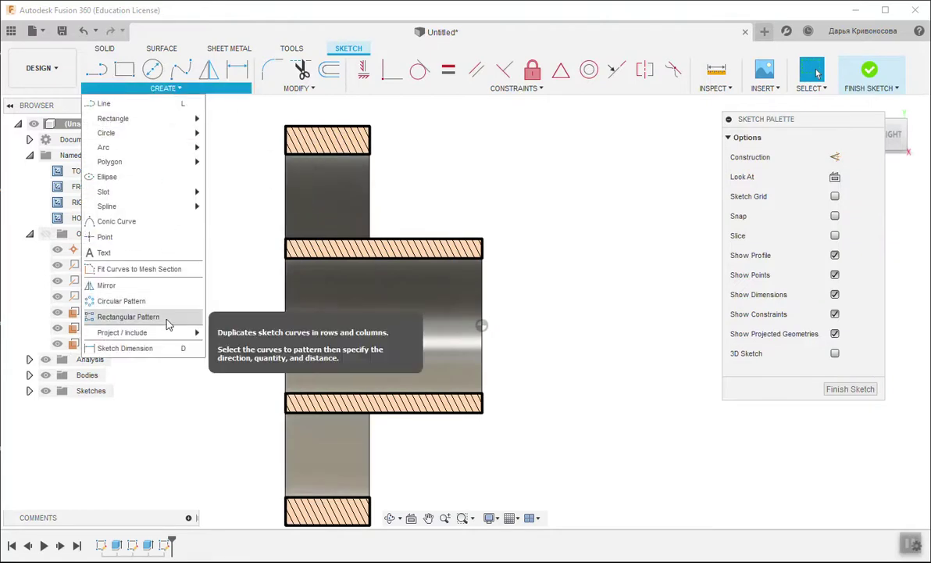
{"action": "left_click", "coordinate": [226, 334]}
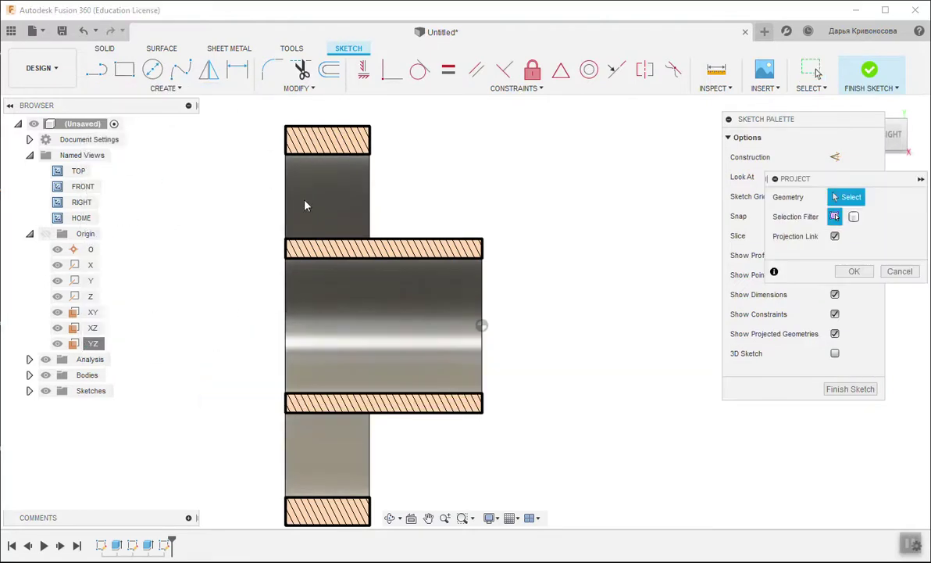
- Project the outer ring and inner tube section faces into the sketch
{"action": "scroll", "coordinate": [290, 192], "scroll_direction": "up", "scroll_amount": 2}
{"action": "scroll", "coordinate": [318, 167], "scroll_direction": "up", "scroll_amount": 1}
{"action": "scroll", "coordinate": [337, 295], "scroll_direction": "up", "scroll_amount": 1}
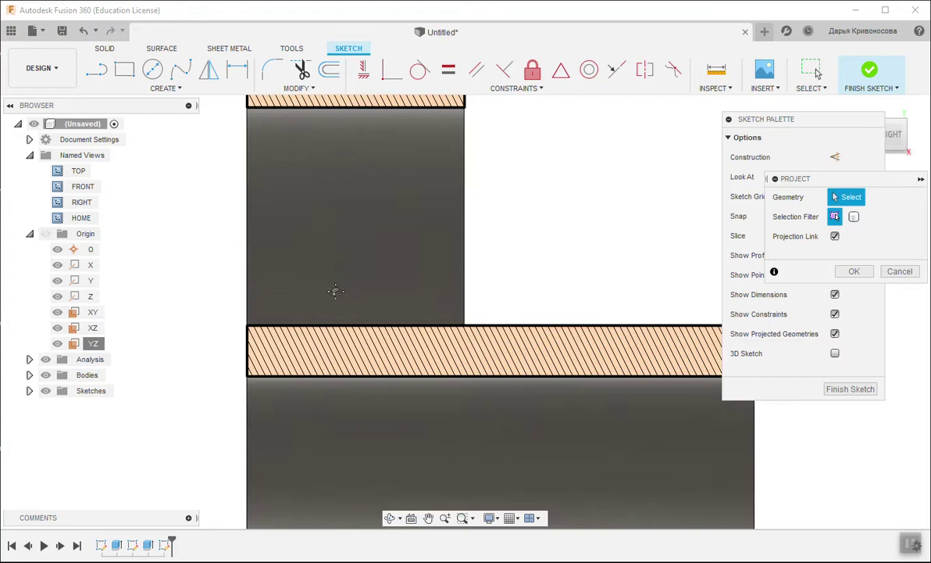
{"action": "scroll", "coordinate": [340, 223], "scroll_direction": "up", "scroll_amount": 1}
{"action": "scroll", "coordinate": [331, 320], "scroll_direction": "up", "scroll_amount": 1}
{"action": "scroll", "coordinate": [331, 319], "scroll_direction": "down", "scroll_amount": 1}
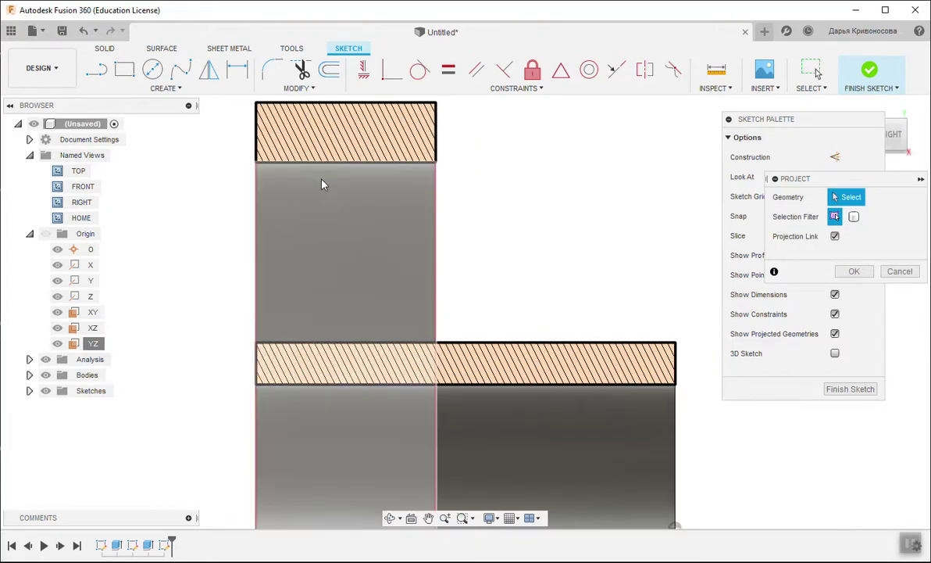
{"action": "left_click", "coordinate": [309, 178]}
{"action": "left_click", "coordinate": [294, 170]}
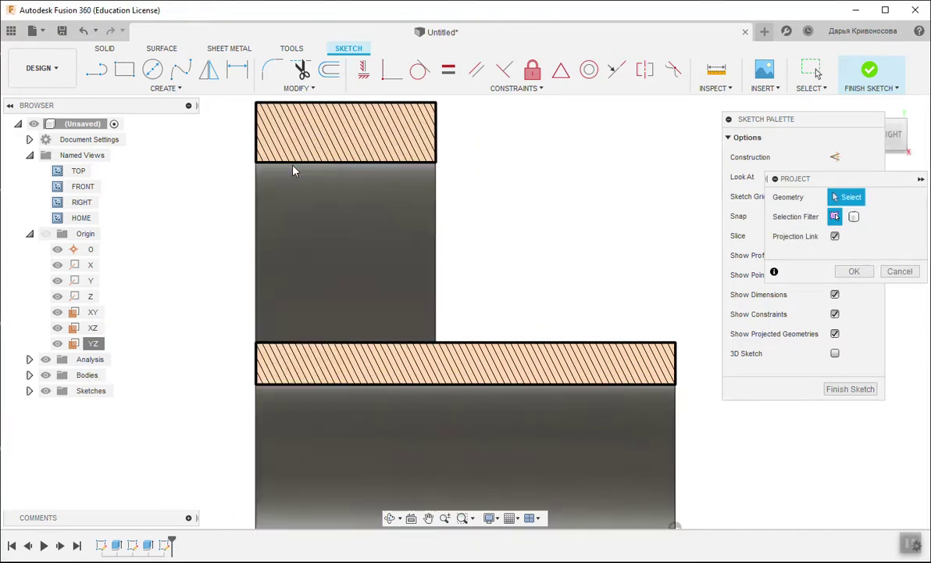
{"action": "left_click", "coordinate": [273, 182]}
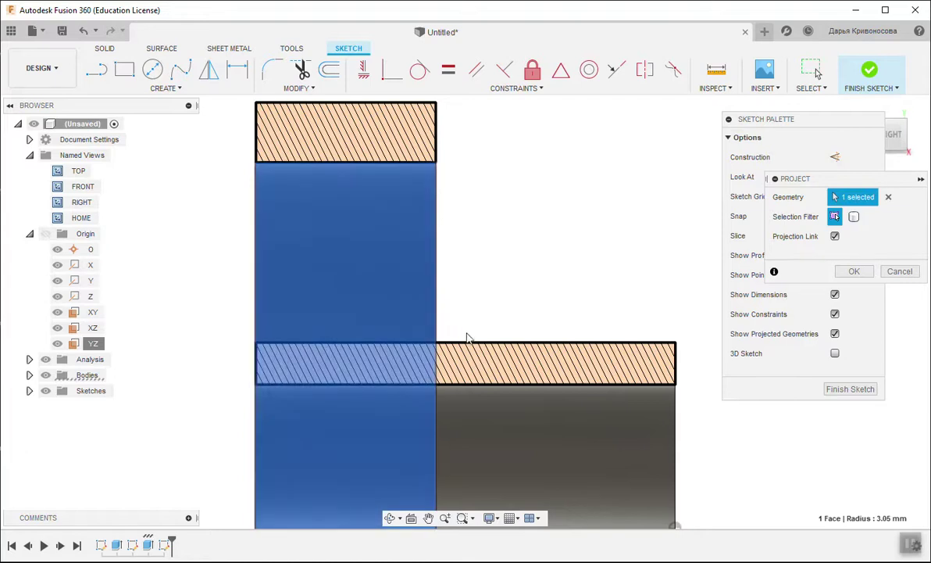
{"action": "left_click", "coordinate": [463, 349]}
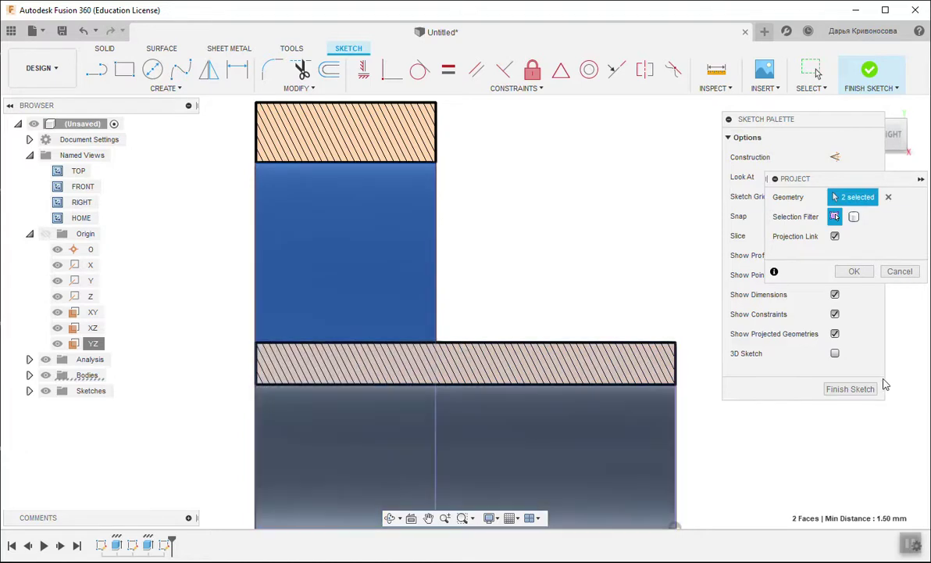
{"action": "left_click", "coordinate": [853, 271]}
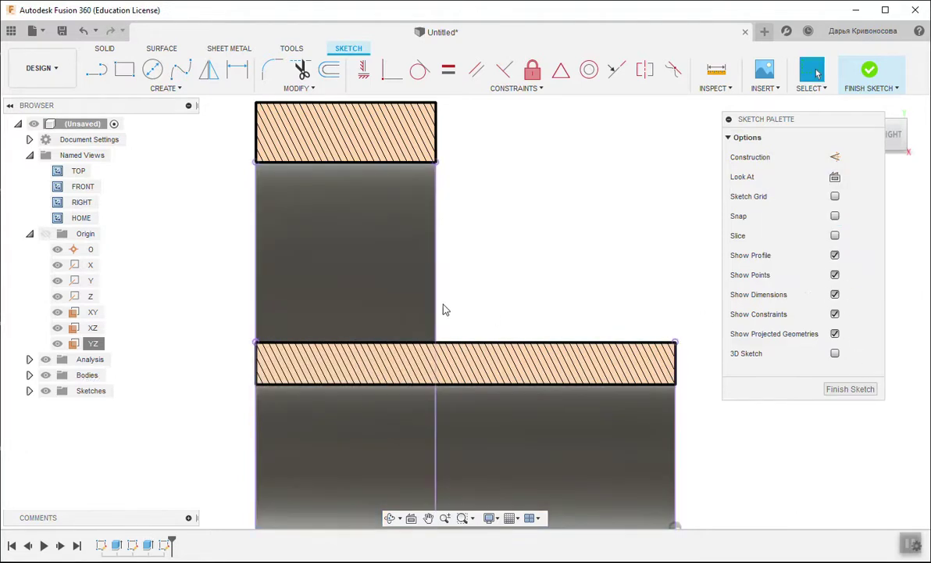
{"action": "left_click", "coordinate": [97, 70]}
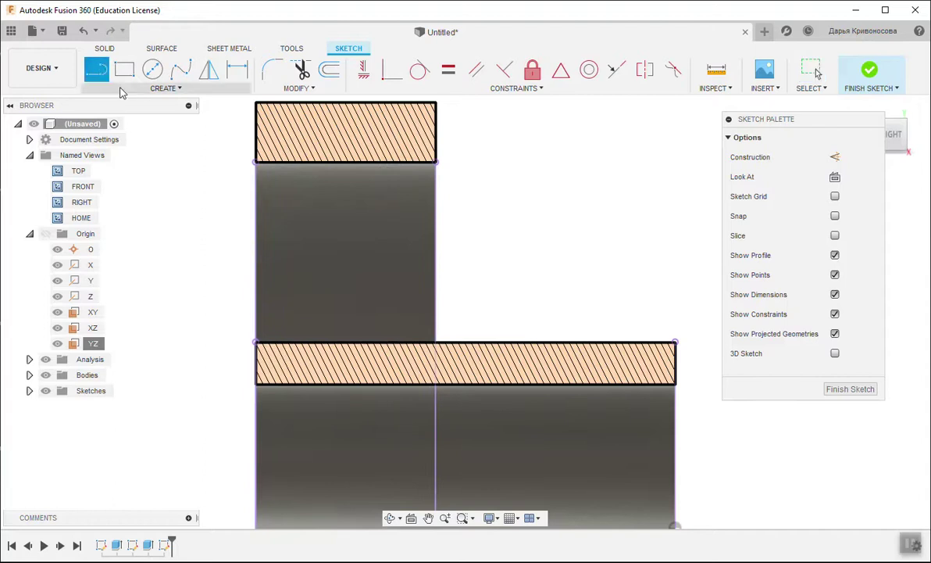
- Draw a line along the ring section from its lower-left to its right corner
{"action": "scroll", "coordinate": [273, 194], "scroll_direction": "up", "scroll_amount": 2}
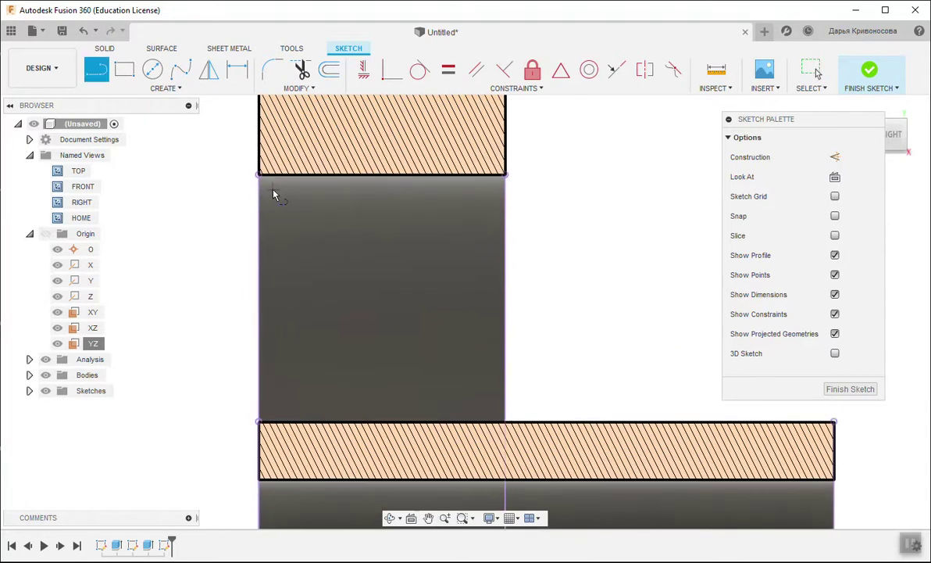
{"action": "scroll", "coordinate": [264, 182], "scroll_direction": "up", "scroll_amount": 1}
{"action": "scroll", "coordinate": [262, 180], "scroll_direction": "up", "scroll_amount": 2}
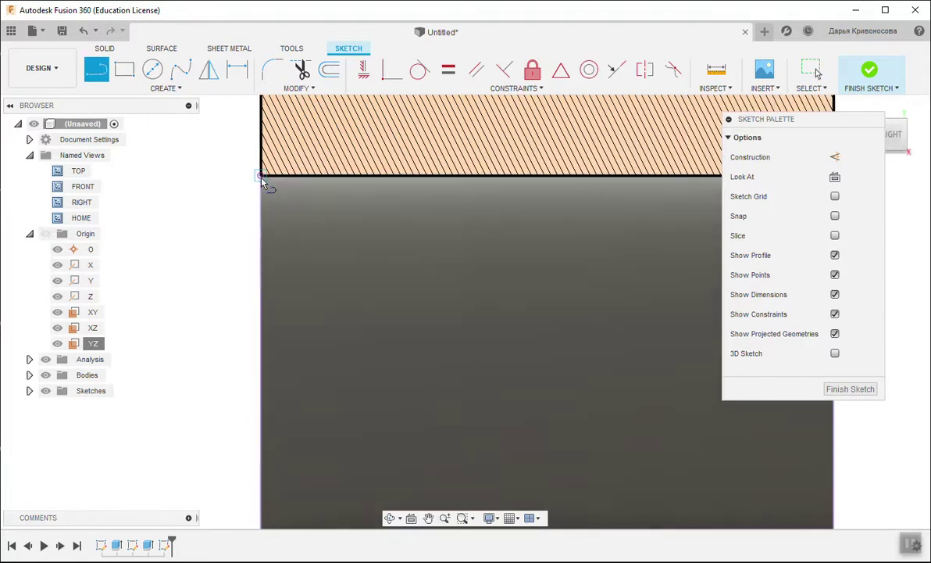
{"action": "scroll", "coordinate": [266, 184], "scroll_direction": "down", "scroll_amount": 2}
{"action": "left_click", "coordinate": [265, 179]}
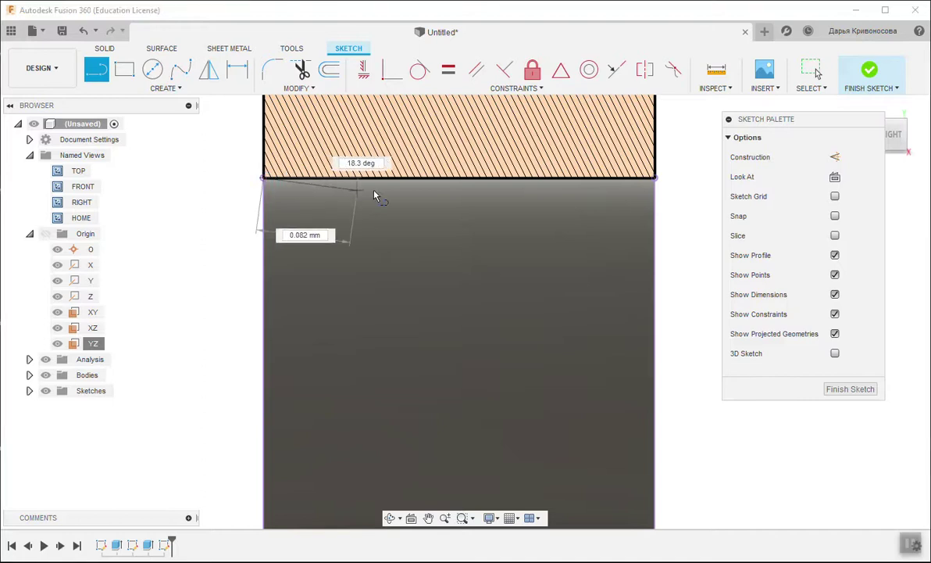
{"action": "left_click", "coordinate": [656, 179]}
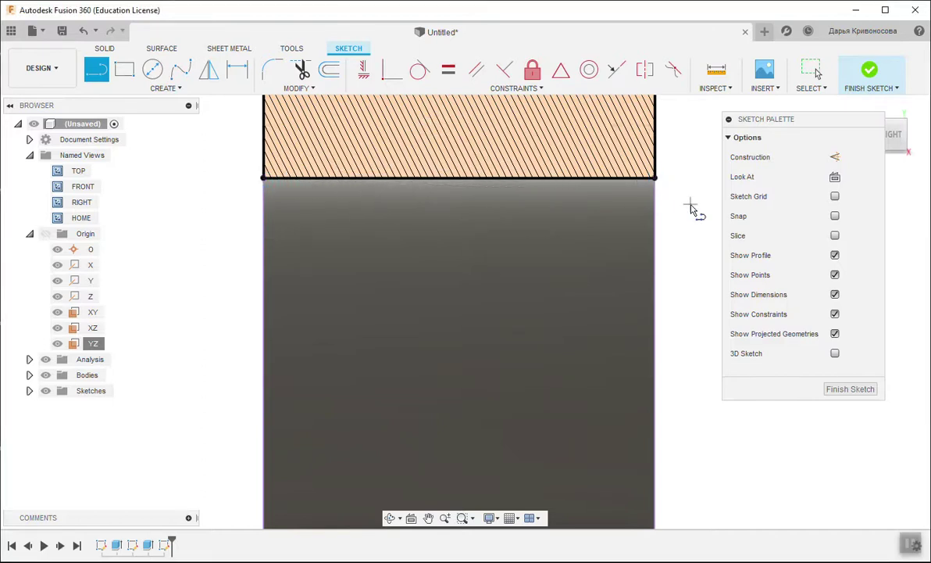
{"action": "scroll", "coordinate": [692, 207], "scroll_direction": "down", "scroll_amount": 1}
{"action": "scroll", "coordinate": [691, 207], "scroll_direction": "down", "scroll_amount": 1}
{"action": "middle_click_drag", "start_coordinate": [686, 201], "coordinate": [639, 198]}
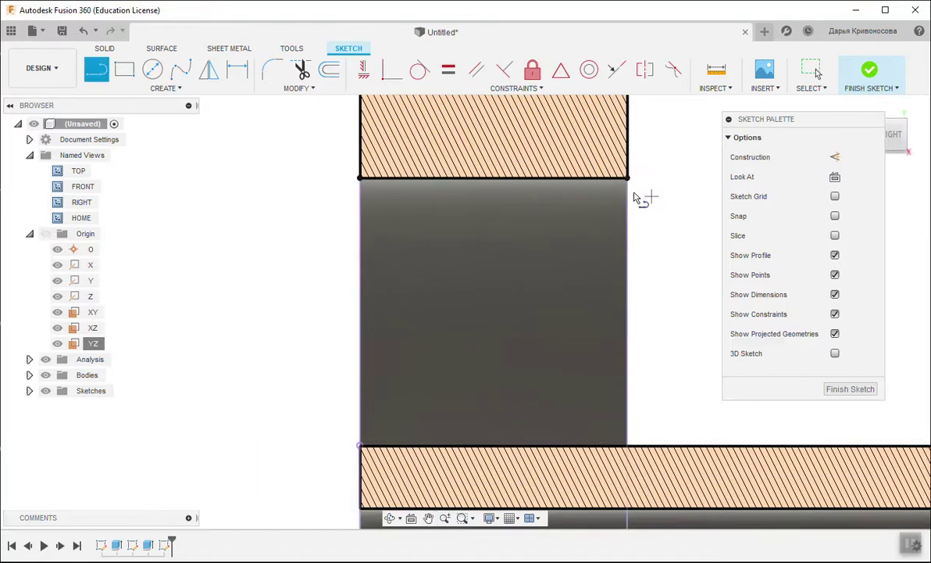
{"action": "left_click_drag", "start_coordinate": [362, 180], "coordinate": [364, 472]}
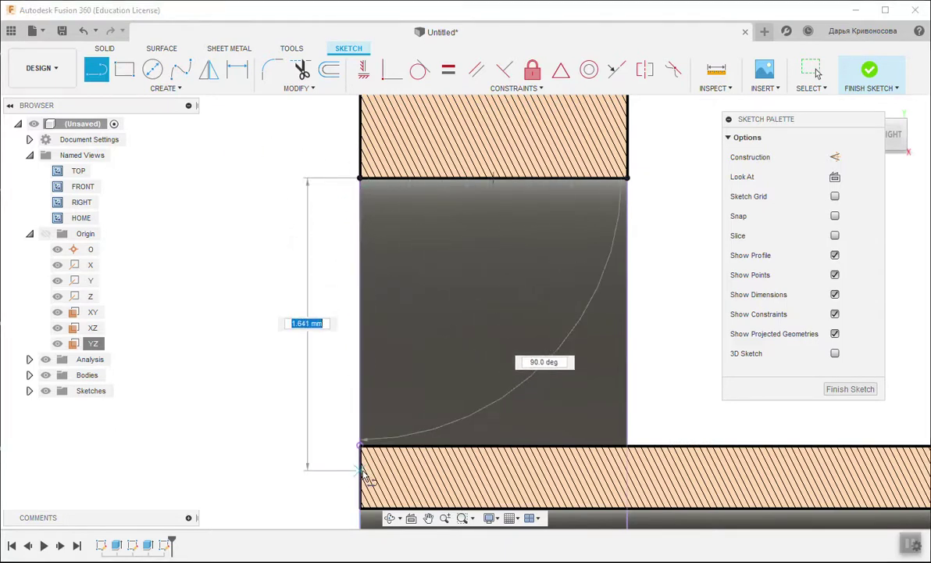
{"action": "key", "text": "Escape"}
- Draw a line across the tube section from its left edge to its right end
{"action": "scroll", "coordinate": [422, 479], "scroll_direction": "down", "scroll_amount": 1}
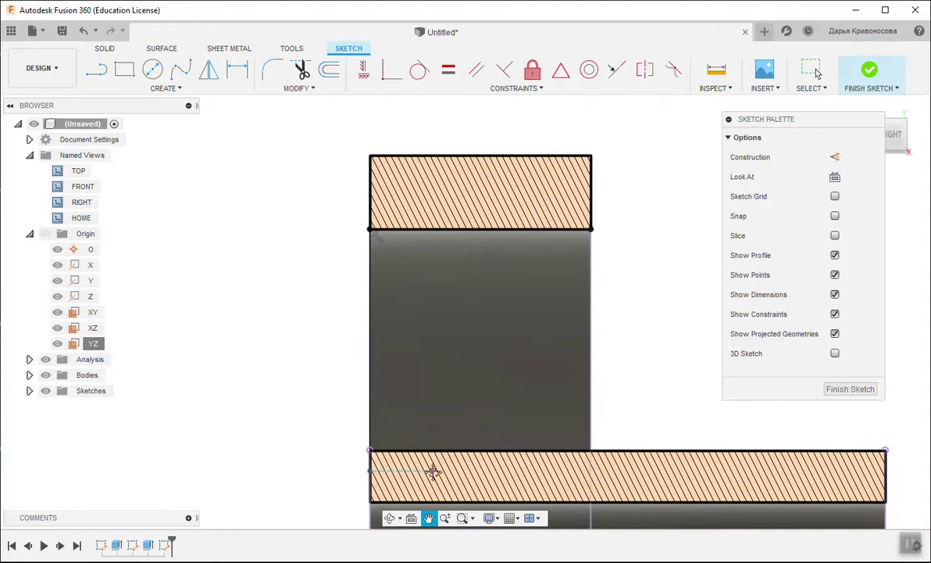
{"action": "middle_click_drag", "start_coordinate": [431, 472], "coordinate": [370, 412]}
{"action": "left_click", "coordinate": [311, 415]}
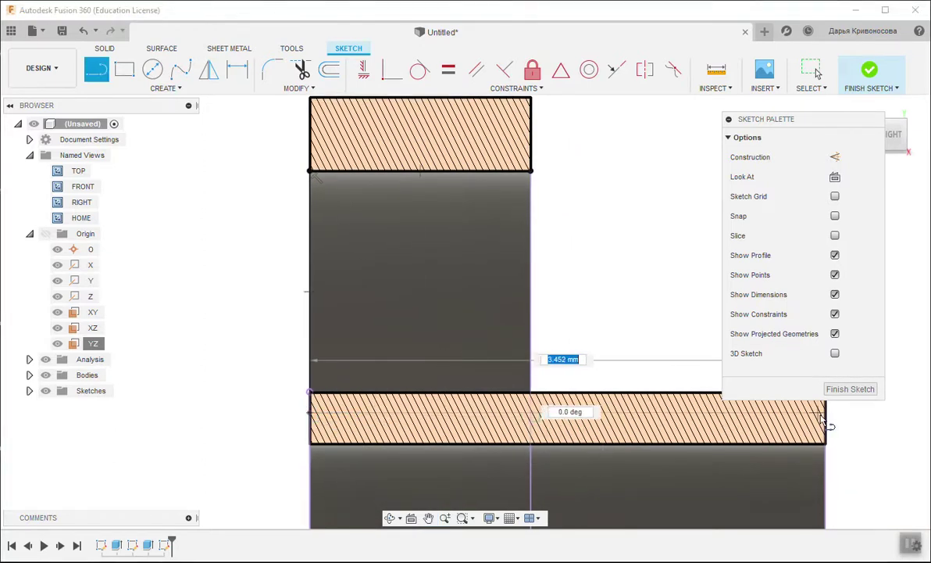
{"action": "left_click", "coordinate": [823, 418]}
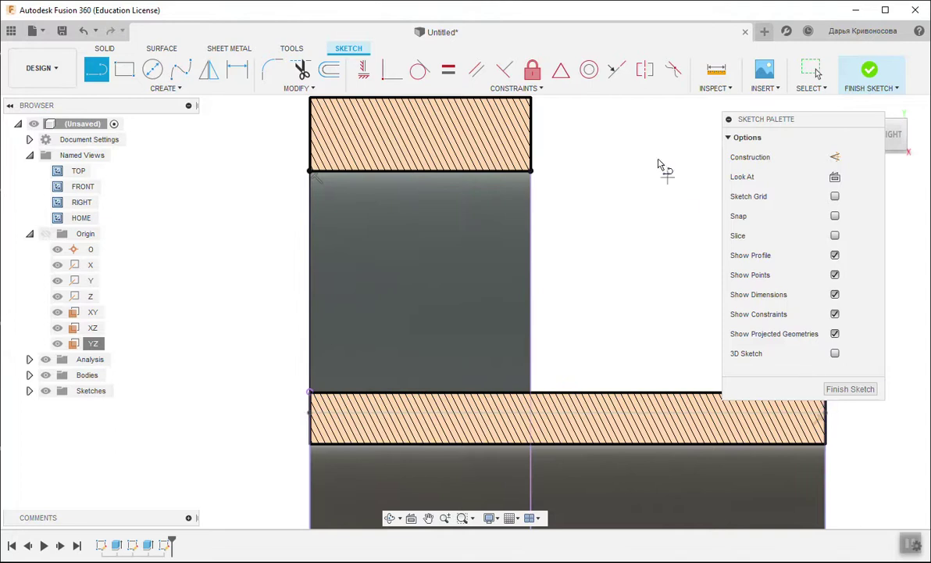
{"action": "left_click_drag", "start_coordinate": [761, 121], "coordinate": [678, 58]}
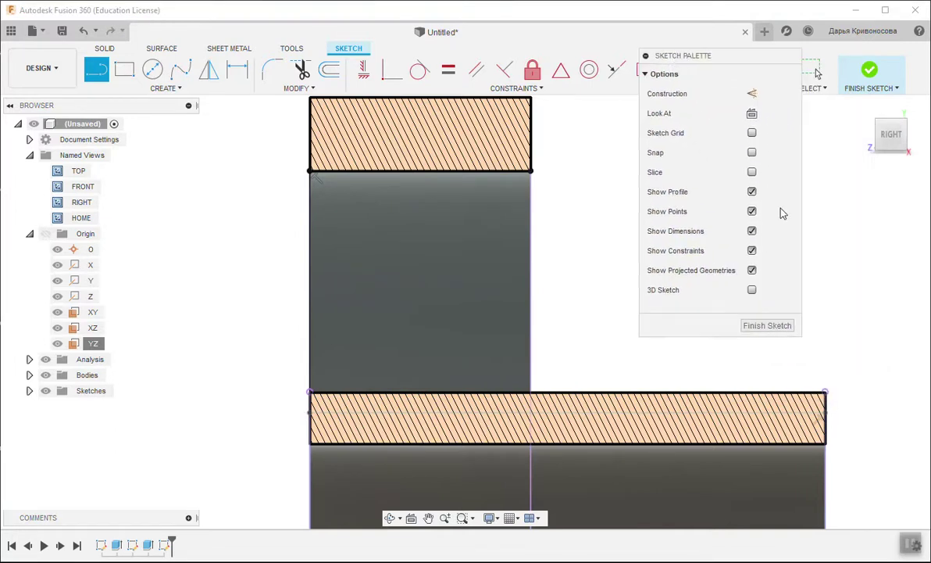
{"action": "scroll", "coordinate": [851, 416], "scroll_direction": "up", "scroll_amount": 3}
- Draw a line up from the tube's right end and a slanted line to the ring's corner
{"action": "left_click", "coordinate": [809, 420]}
{"action": "left_click", "coordinate": [809, 378]}
{"action": "scroll", "coordinate": [809, 386], "scroll_direction": "down", "scroll_amount": 2}
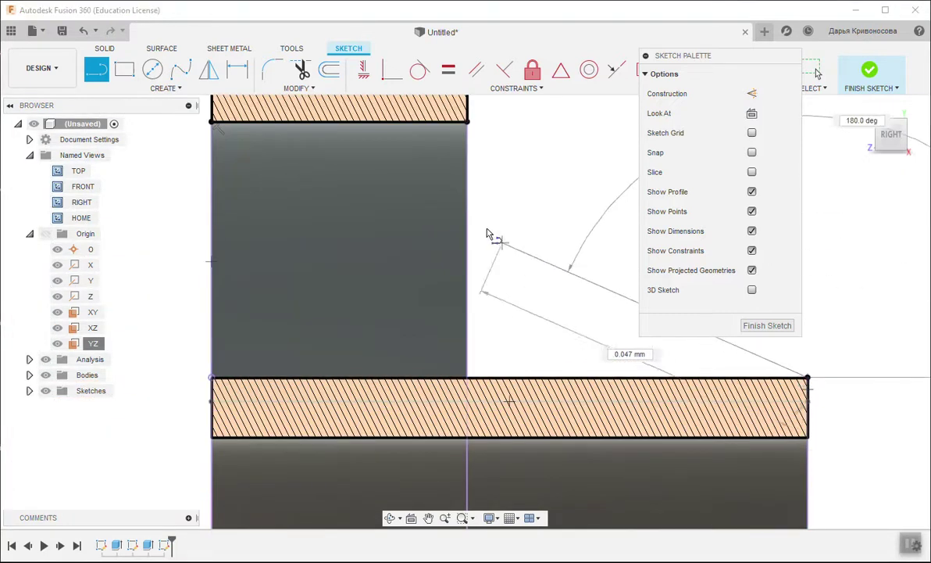
{"action": "left_click", "coordinate": [468, 123]}
{"action": "right_click", "coordinate": [489, 184]}
{"action": "left_click", "coordinate": [437, 162]}
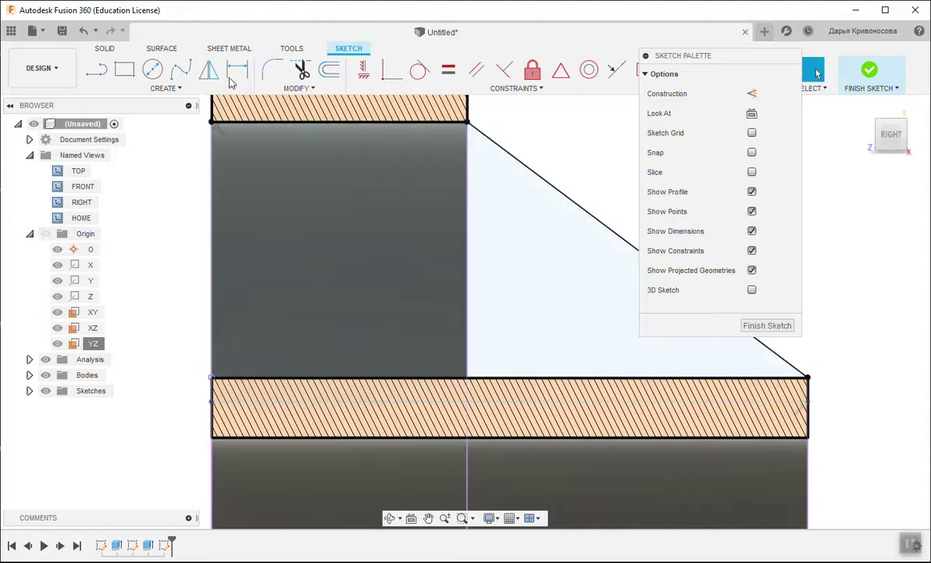
{"action": "left_click", "coordinate": [236, 72]}
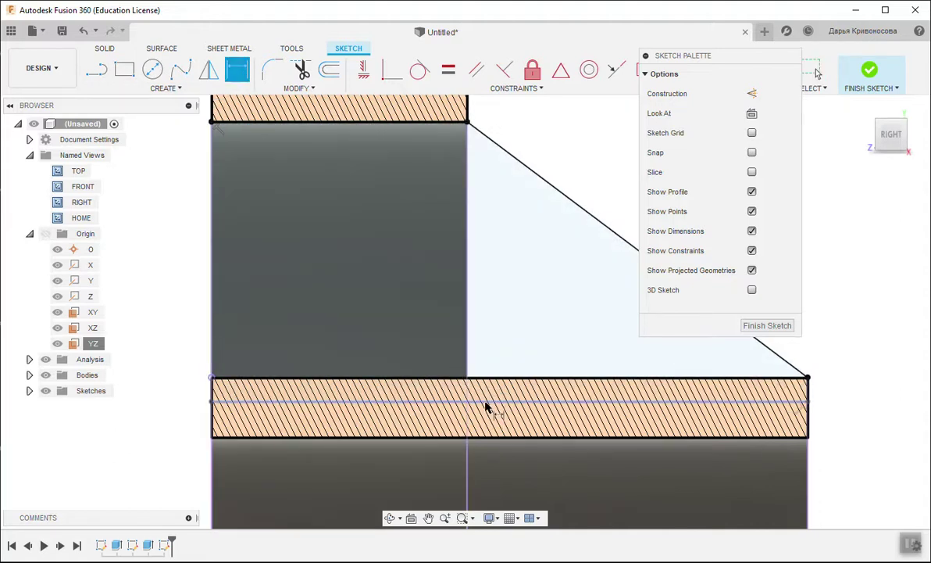
- Dimension the rib's bottom line 0.20 mm below the lower bar's top edge and finish the sketch
{"action": "left_click", "coordinate": [468, 403]}
{"action": "left_click", "coordinate": [211, 379]}
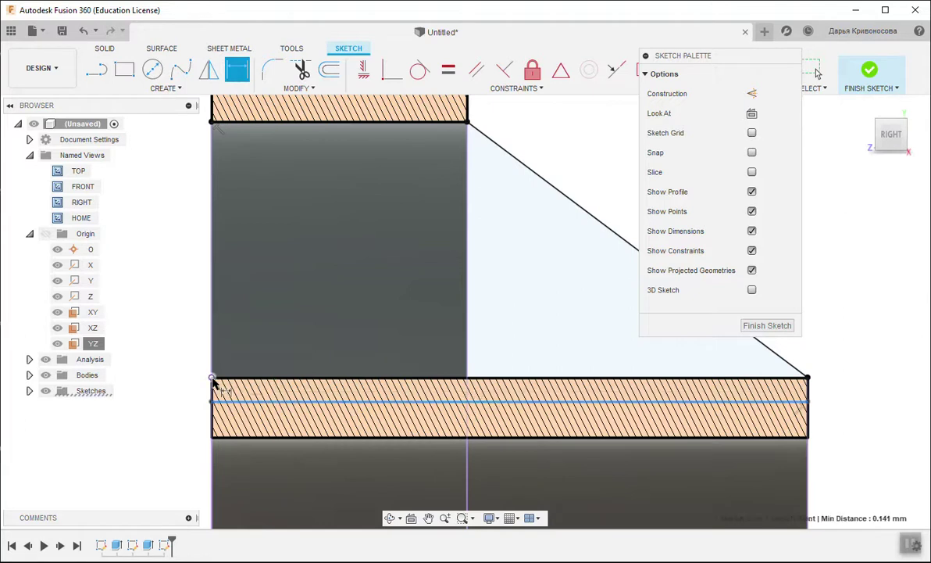
{"action": "left_click", "coordinate": [183, 394]}
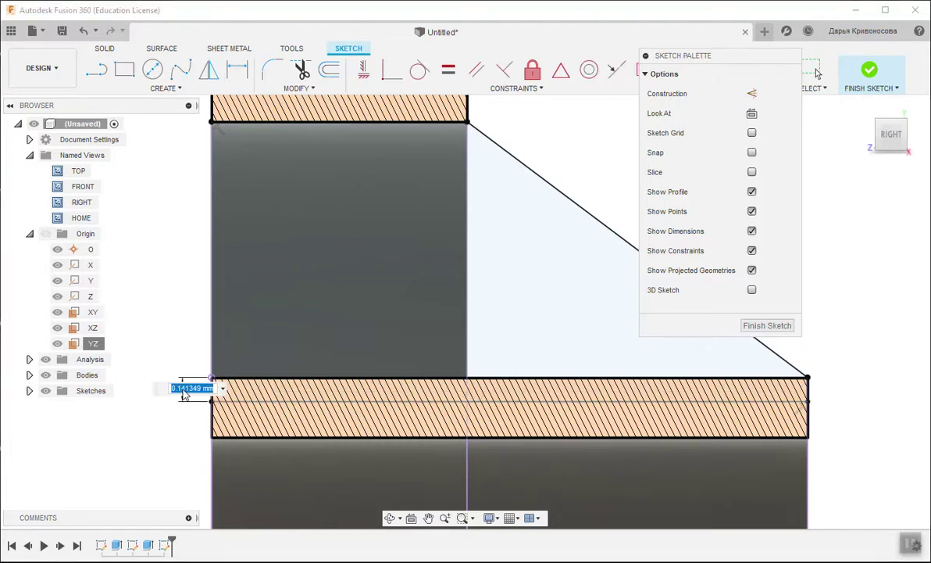
{"action": "type", "text": "1"}
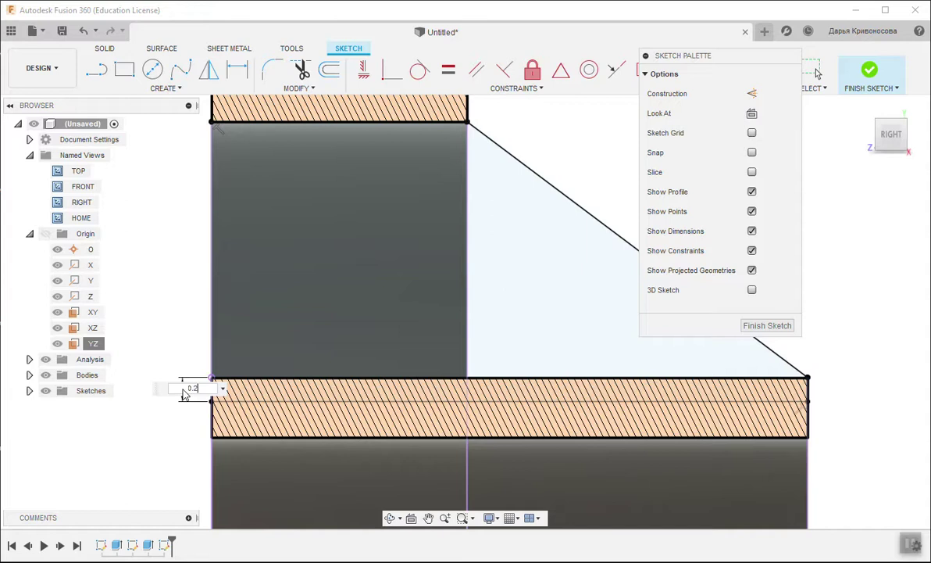
{"action": "key", "text": "Return"}
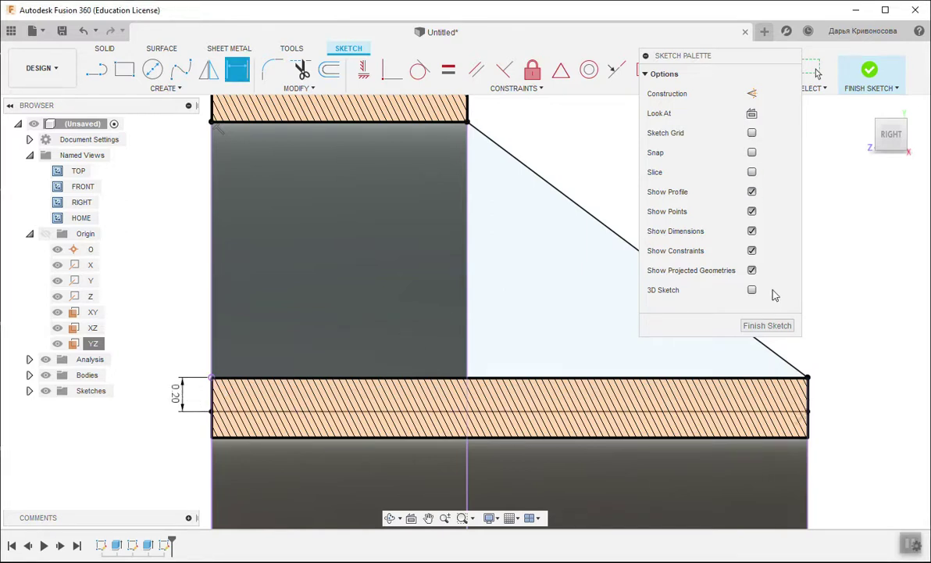
{"action": "left_click", "coordinate": [869, 71]}
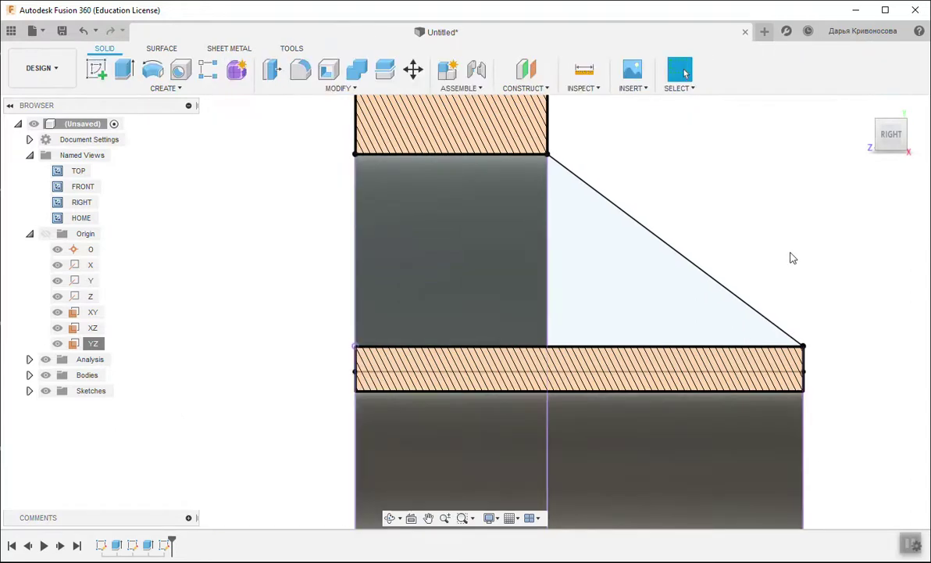
- Extrude the rectangular and triangular rib profiles 0.125 mm symmetrically, joined to the wheel
{"action": "left_click", "coordinate": [124, 69]}
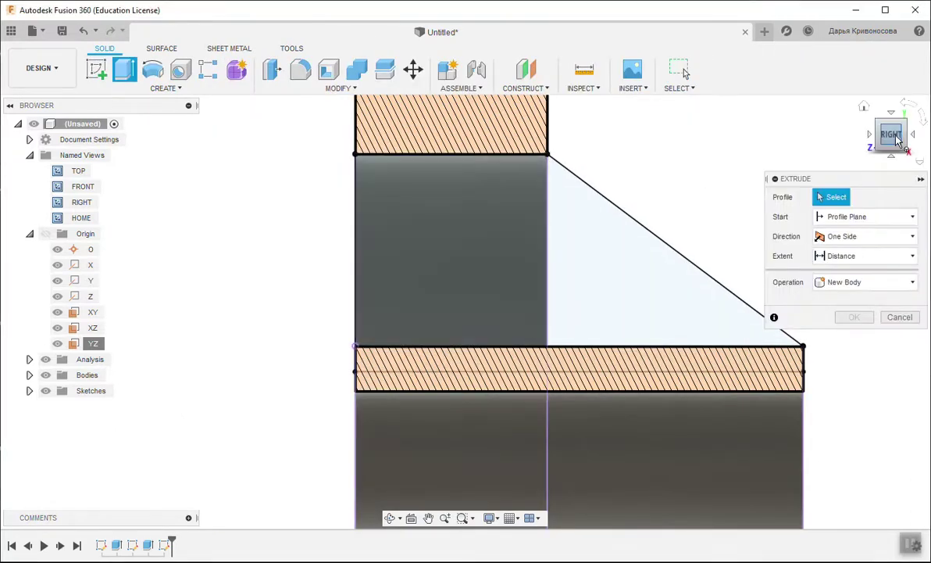
{"action": "left_click_drag", "start_coordinate": [898, 139], "coordinate": [875, 149]}
{"action": "left_click", "coordinate": [429, 262]}
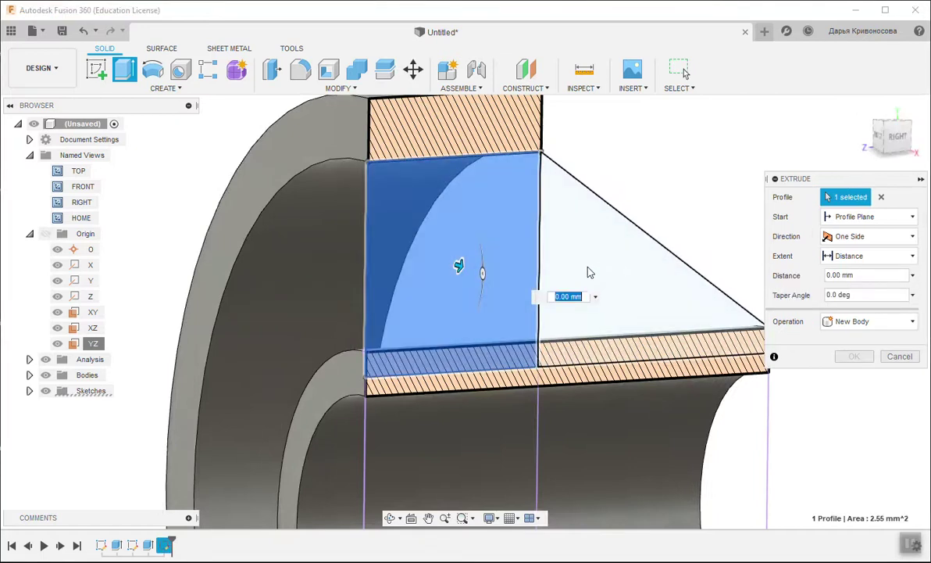
{"action": "left_click", "coordinate": [609, 271]}
{"action": "left_click", "coordinate": [854, 256]}
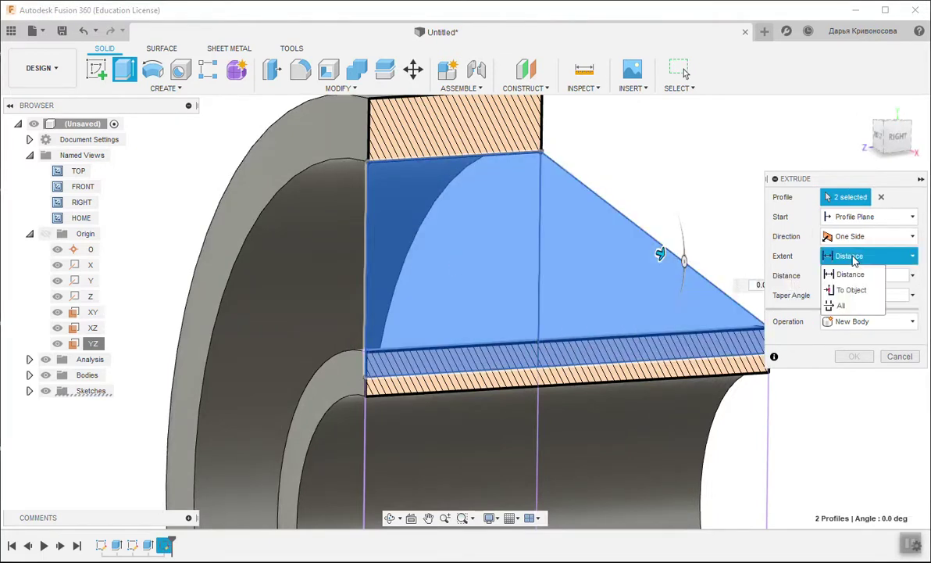
{"action": "left_click", "coordinate": [852, 238]}
{"action": "left_click", "coordinate": [853, 282]}
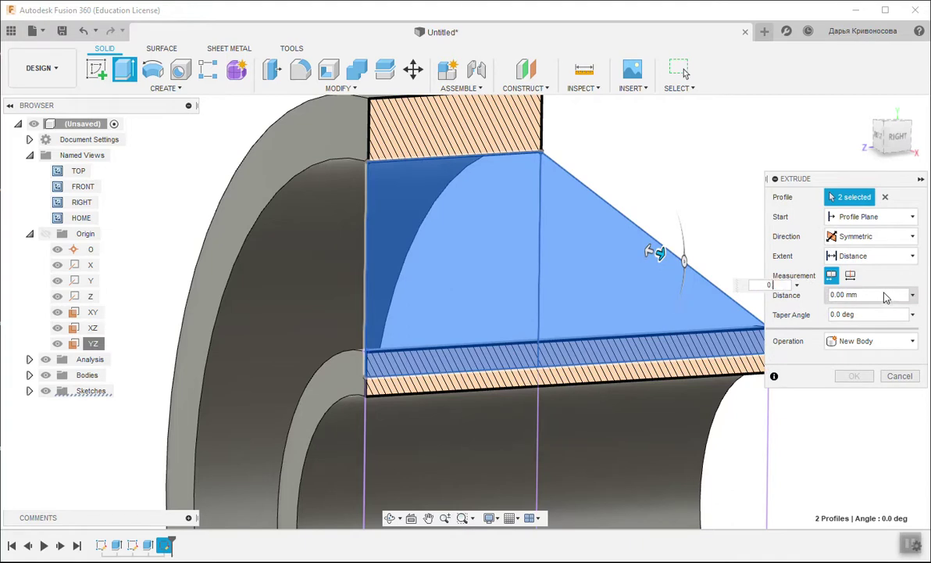
{"action": "type", "text": ".12"}
{"action": "key", "text": "Return"}
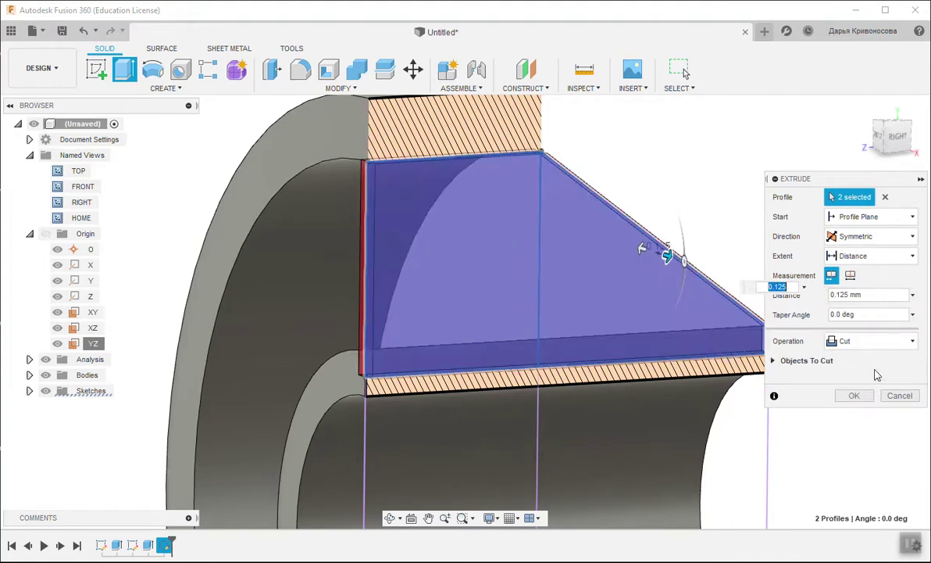
{"action": "left_click", "coordinate": [872, 341]}
{"action": "left_click", "coordinate": [859, 360]}
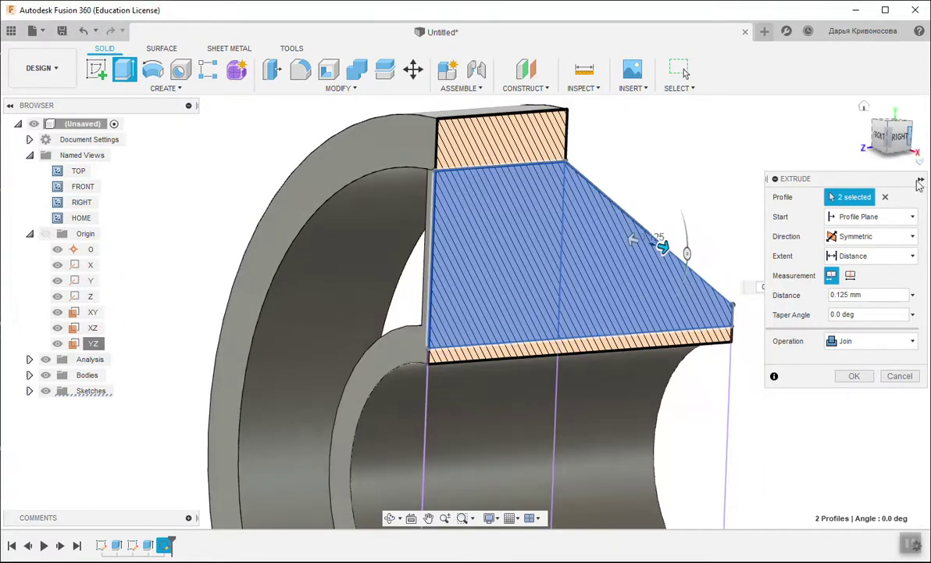
{"action": "left_click", "coordinate": [854, 375]}
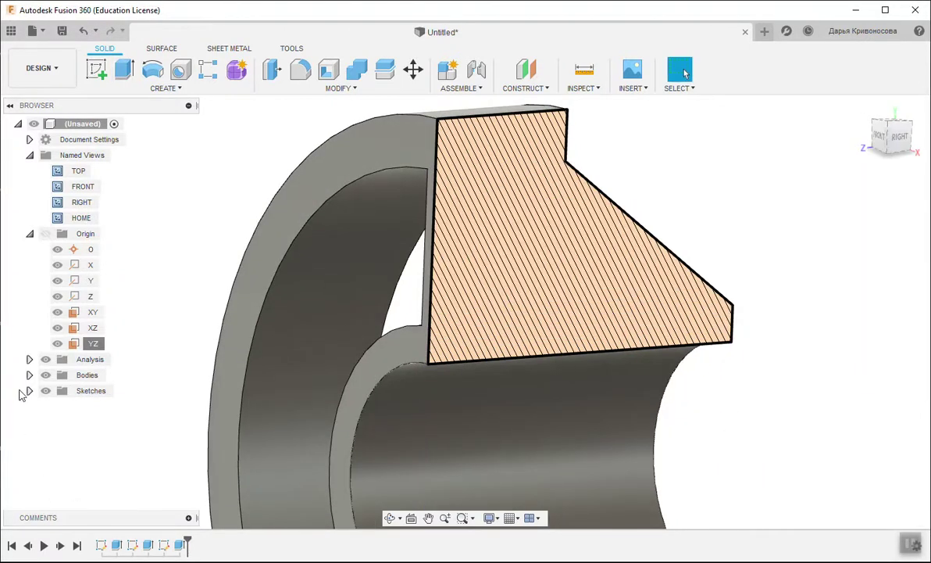
- Hide the Section1 analysis to show the whole wheel
{"action": "left_click", "coordinate": [29, 360]}
{"action": "left_click", "coordinate": [58, 375]}
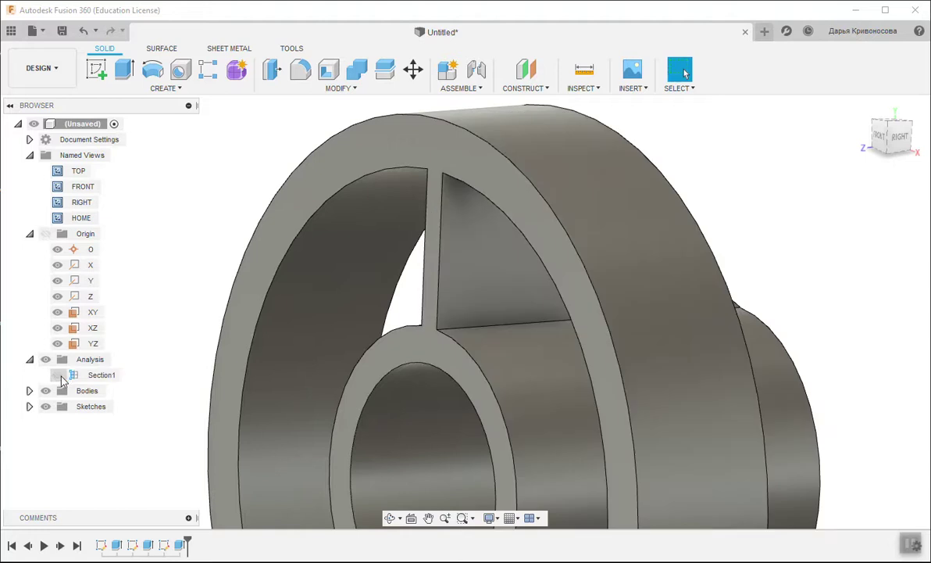
{"action": "scroll", "coordinate": [786, 199], "scroll_direction": "down", "scroll_amount": 3}
{"action": "scroll", "coordinate": [811, 199], "scroll_direction": "down", "scroll_amount": 1}
{"action": "mouse_move", "coordinate": [811, 199]}
{"action": "middle_mouse_down", "text": "shift"}
{"action": "mouse_move", "coordinate": [682, 142]}
{"action": "mouse_move", "coordinate": [684, 186]}
{"action": "mouse_move", "coordinate": [723, 193]}
{"action": "mouse_move", "coordinate": [711, 203]}
{"action": "middle_mouse_up", "text": "shift"}
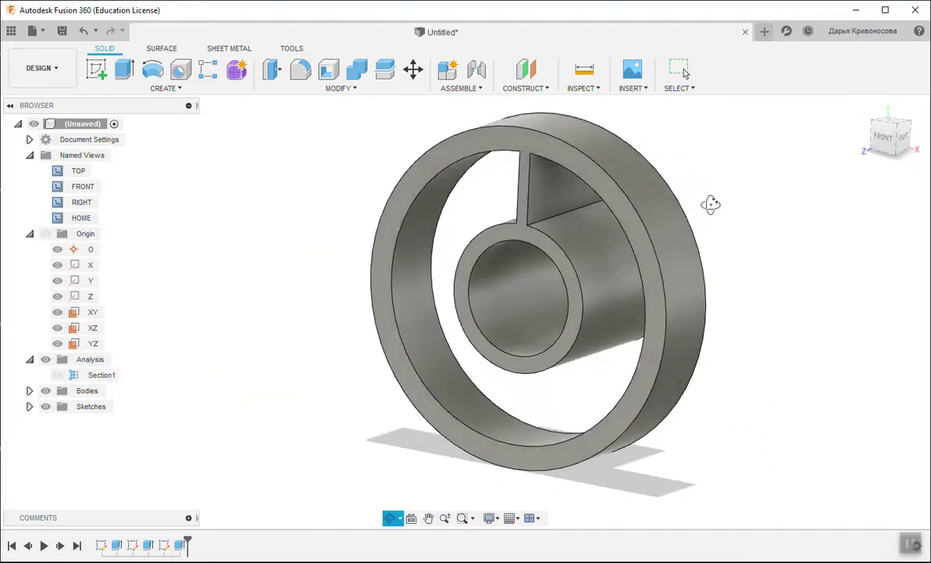
- Circular-pattern the rib faces 3 times around the Z axis
{"action": "left_click", "coordinate": [145, 93]}
{"action": "mouse_move", "coordinate": [109, 389]}
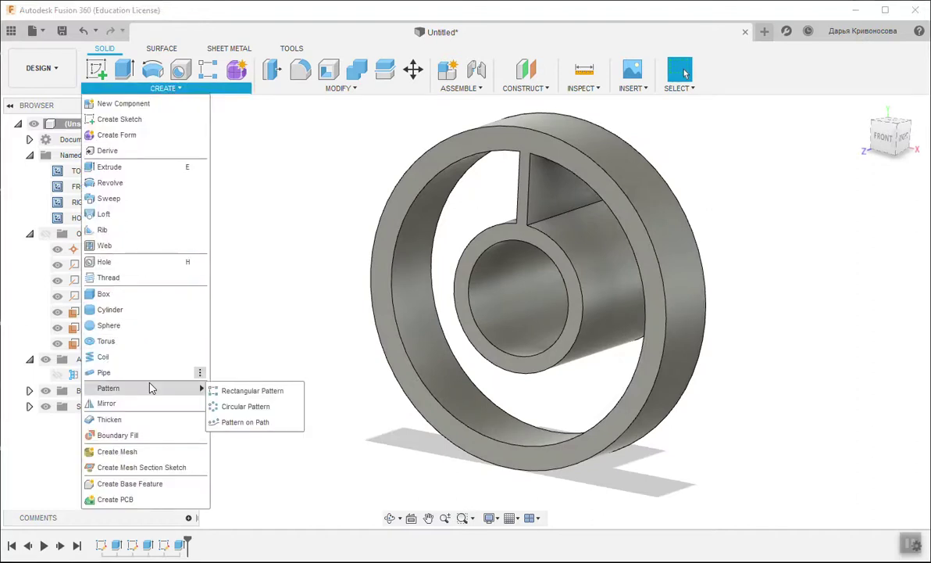
{"action": "left_click", "coordinate": [244, 406]}
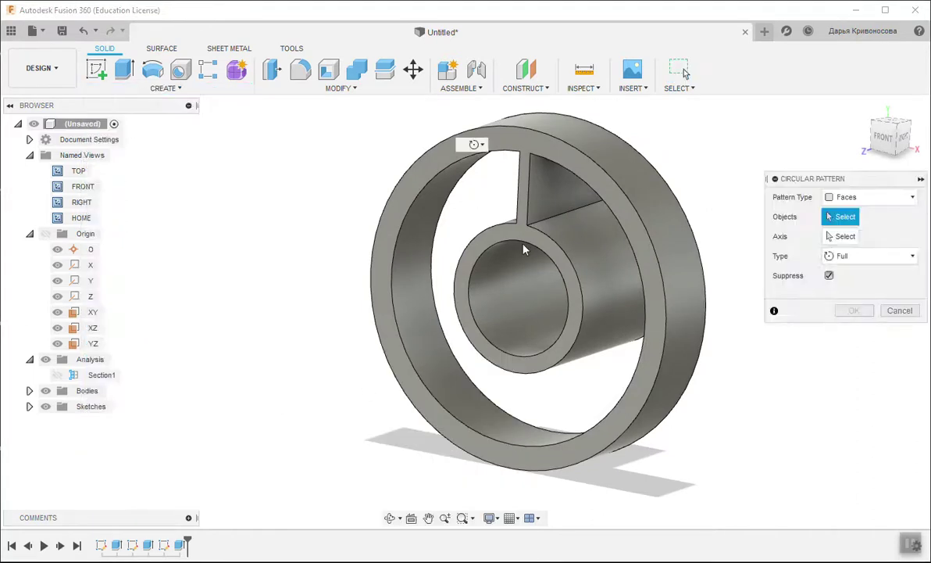
{"action": "left_click", "coordinate": [553, 190]}
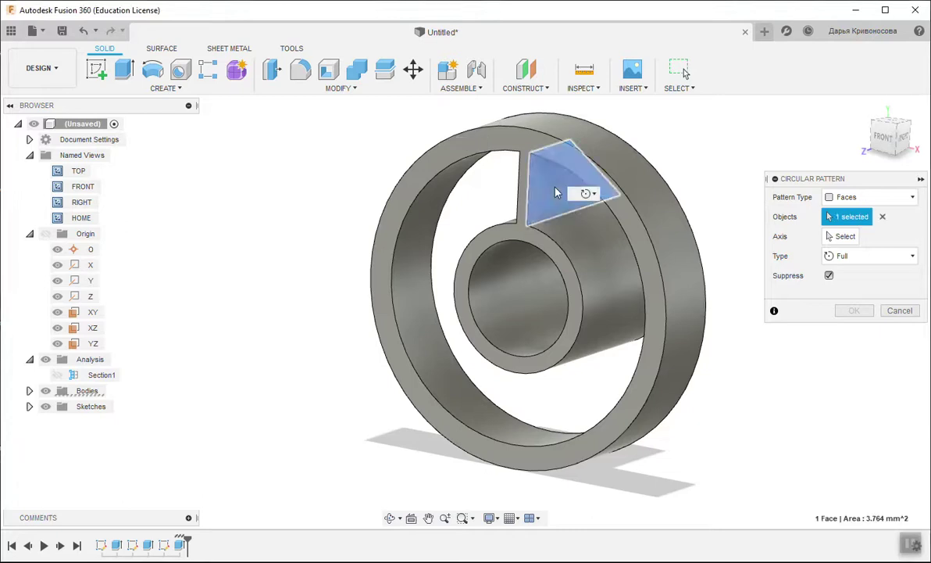
{"action": "middle_click_drag", "start_coordinate": [738, 226], "coordinate": [790, 225], "text": "shift"}
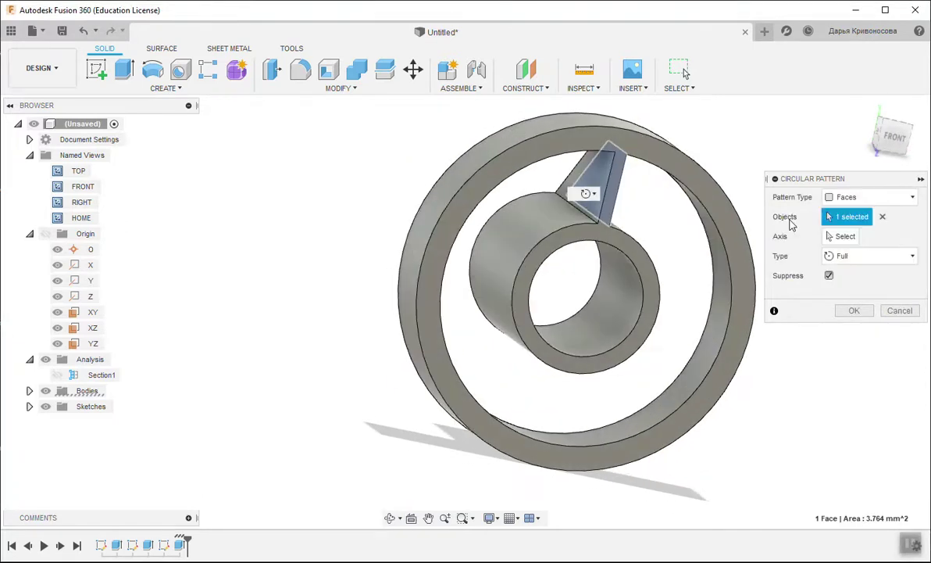
{"action": "left_click", "coordinate": [585, 189]}
{"action": "mouse_move", "coordinate": [725, 160]}
{"action": "middle_mouse_down", "text": "shift"}
{"action": "mouse_move", "coordinate": [696, 228]}
{"action": "mouse_move", "coordinate": [688, 151]}
{"action": "mouse_move", "coordinate": [680, 146]}
{"action": "middle_mouse_up", "text": "shift"}
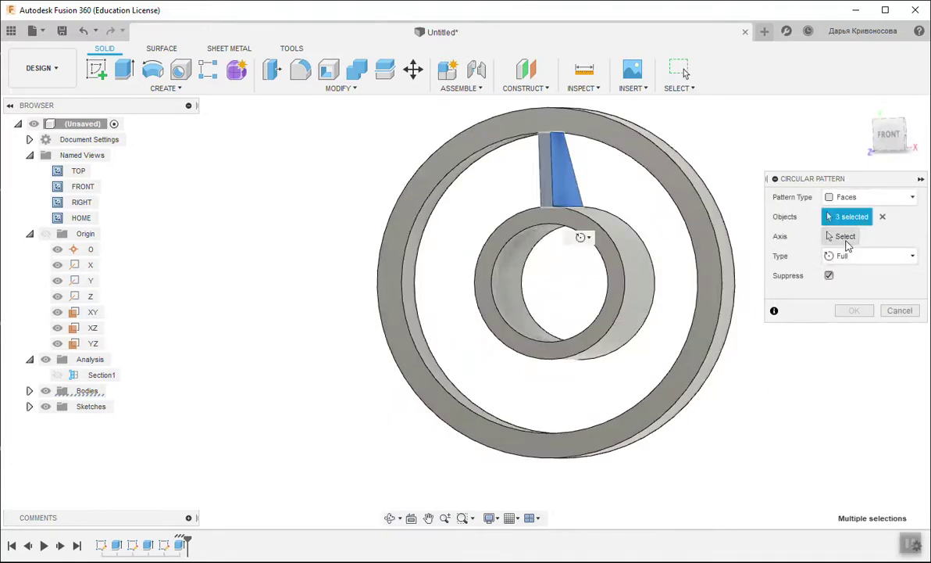
{"action": "left_click", "coordinate": [846, 238]}
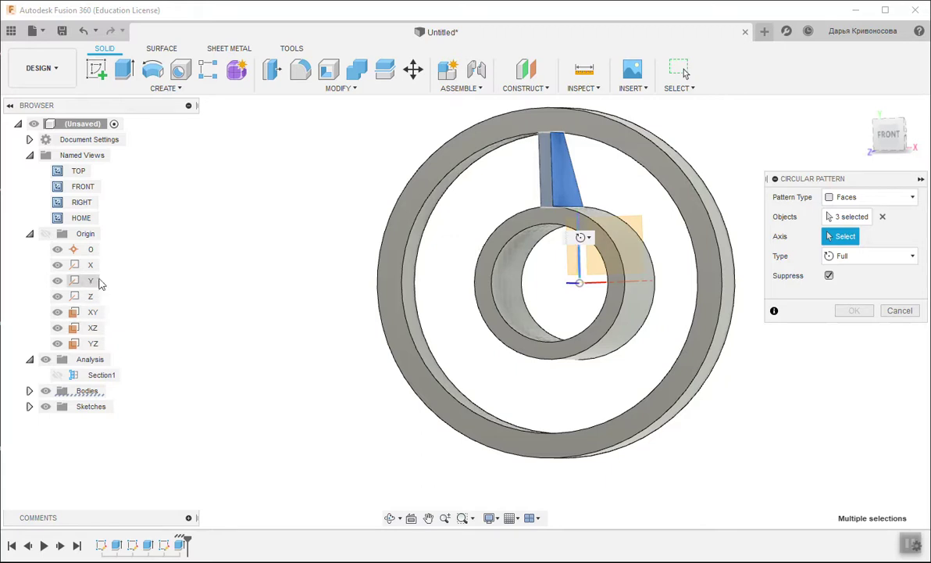
{"action": "left_click", "coordinate": [575, 286]}
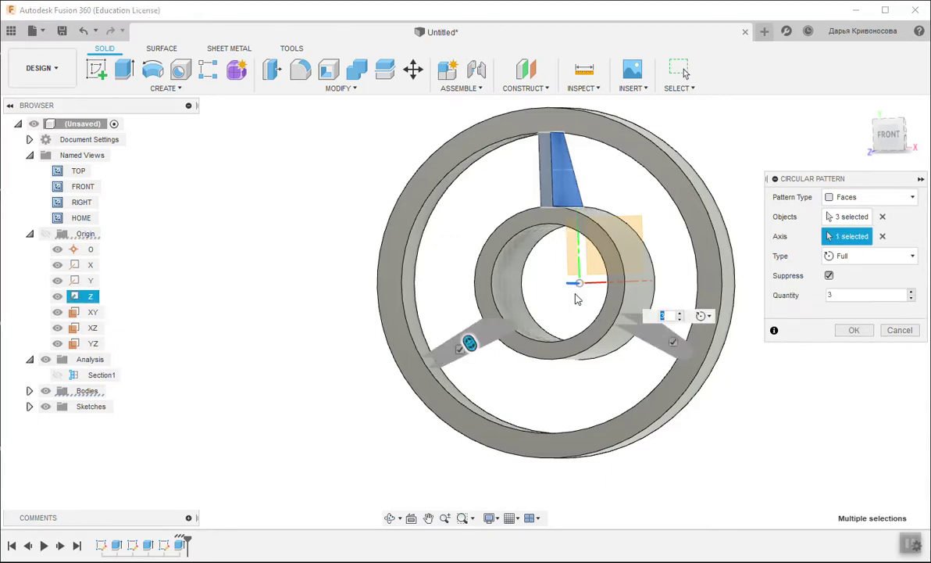
{"action": "left_click", "coordinate": [853, 331]}
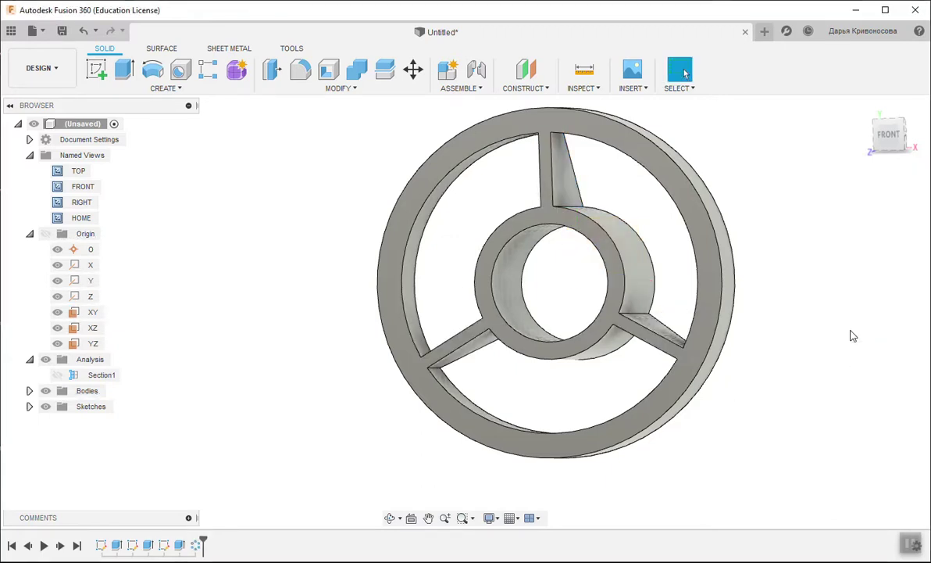
{"action": "scroll", "coordinate": [798, 291], "scroll_direction": "down", "scroll_amount": 3}
- Apply the Paint - Enamel Glossy (Black) appearance from the library to the wheel body
{"action": "scroll", "coordinate": [762, 270], "scroll_direction": "up", "scroll_amount": 1}
{"action": "mouse_move", "coordinate": [775, 273]}
{"action": "middle_mouse_down", "text": "shift"}
{"action": "mouse_move", "coordinate": [733, 266]}
{"action": "mouse_move", "coordinate": [721, 291]}
{"action": "middle_mouse_up", "text": "shift"}
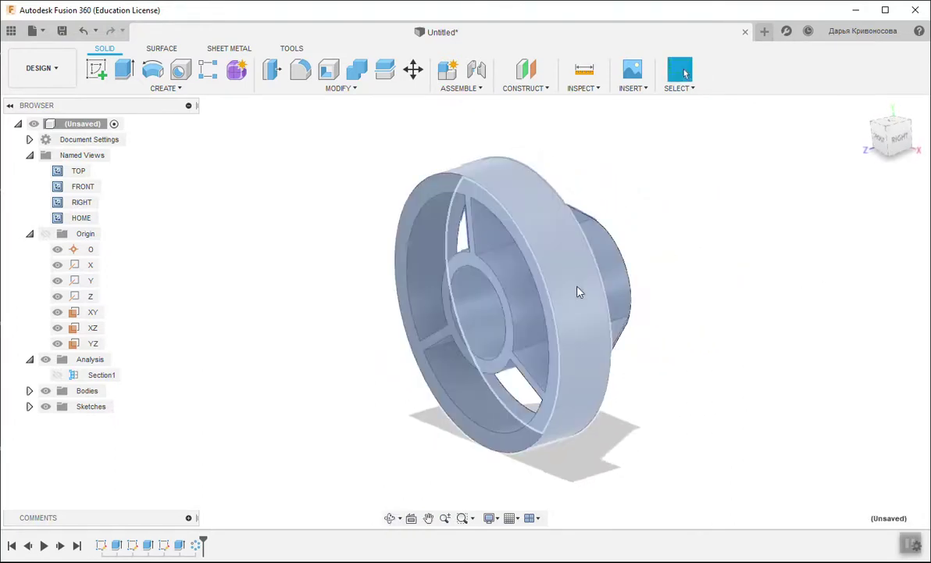
{"action": "right_click", "coordinate": [578, 291]}
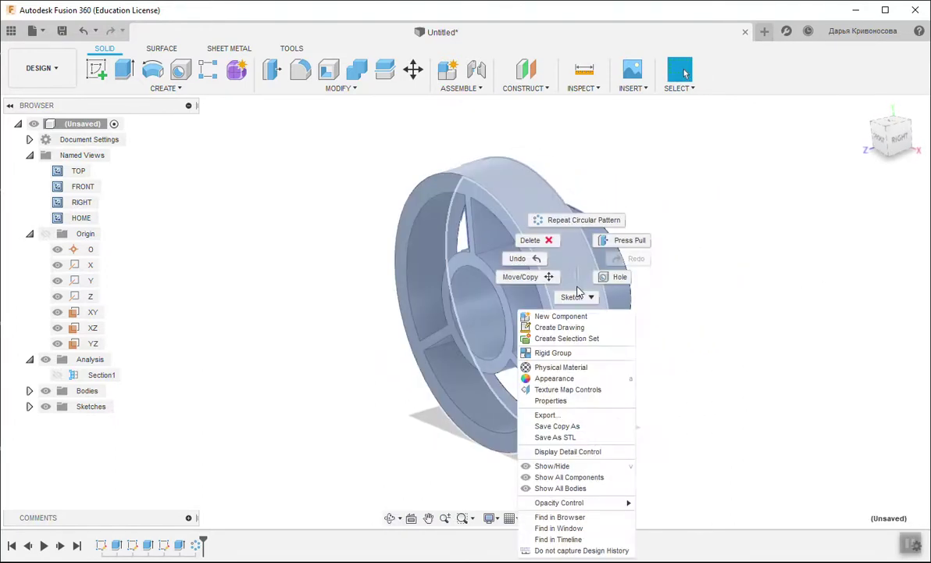
{"action": "left_click", "coordinate": [579, 379]}
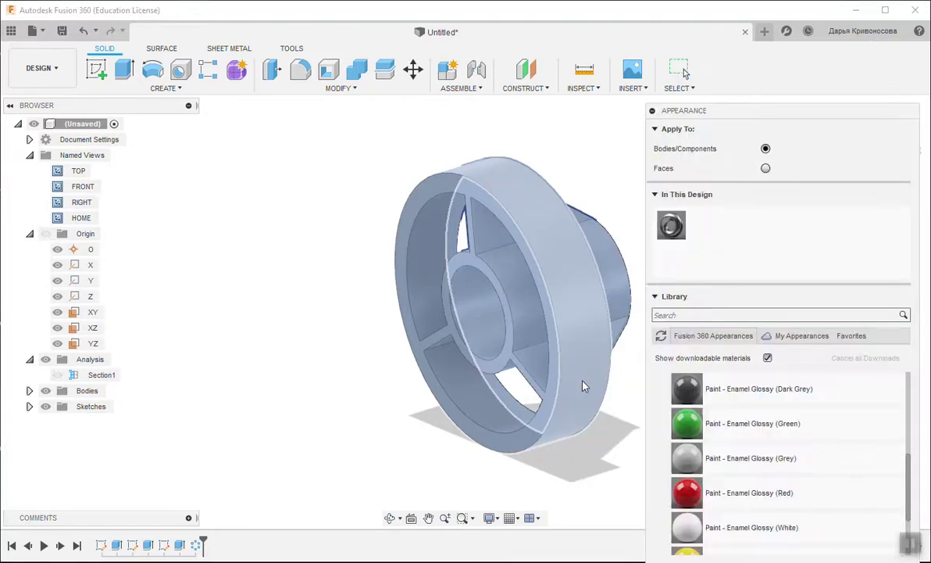
{"action": "scroll", "coordinate": [762, 442], "scroll_direction": "up", "scroll_amount": 5}
{"action": "scroll", "coordinate": [743, 469], "scroll_direction": "down", "scroll_amount": 1}
{"action": "scroll", "coordinate": [687, 503], "scroll_direction": "down", "scroll_amount": 1}
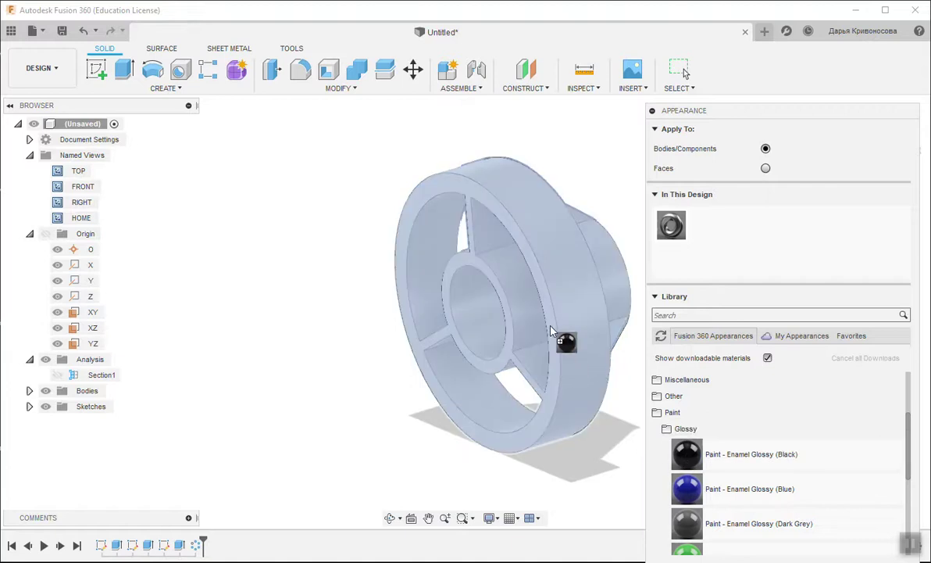
{"action": "left_click_drag", "start_coordinate": [688, 460], "coordinate": [555, 332]}
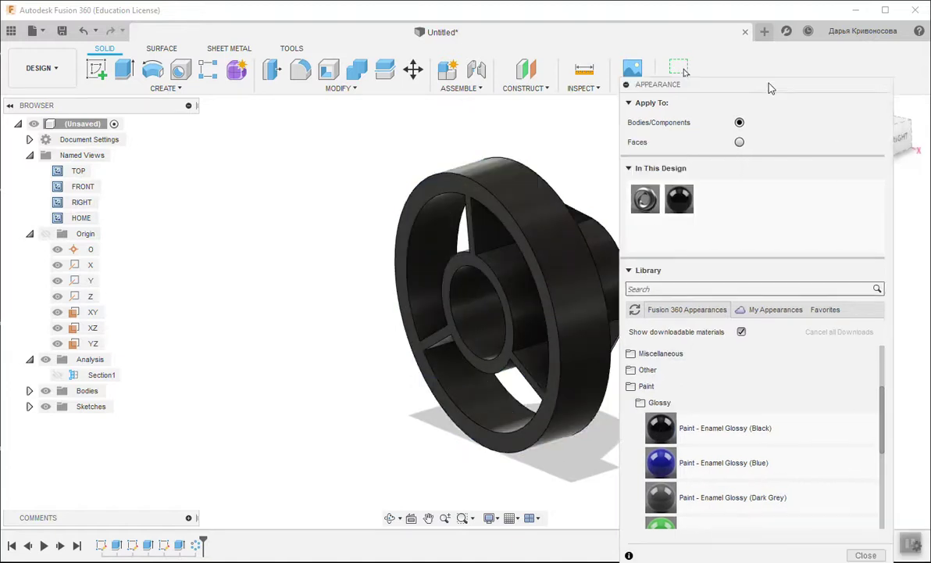